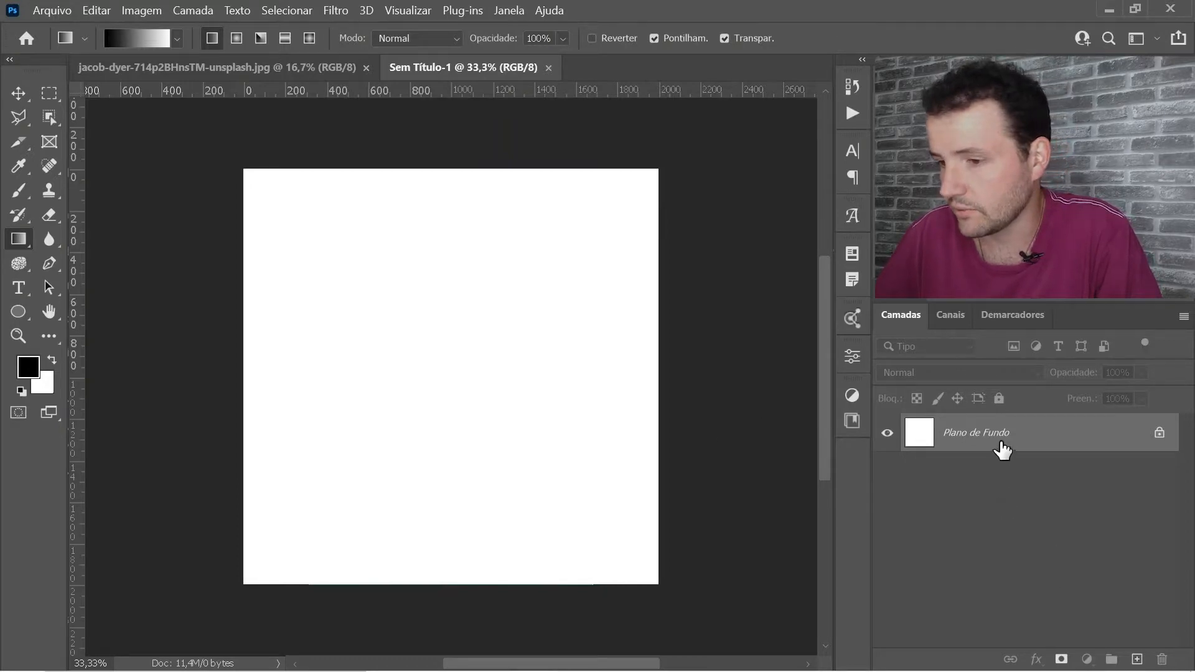
Step: Open the gradient editor for the Gradient tool and choose the Básicos preset "Do Primeiro Plano para o Plano de Fundo"
click(1088, 660)
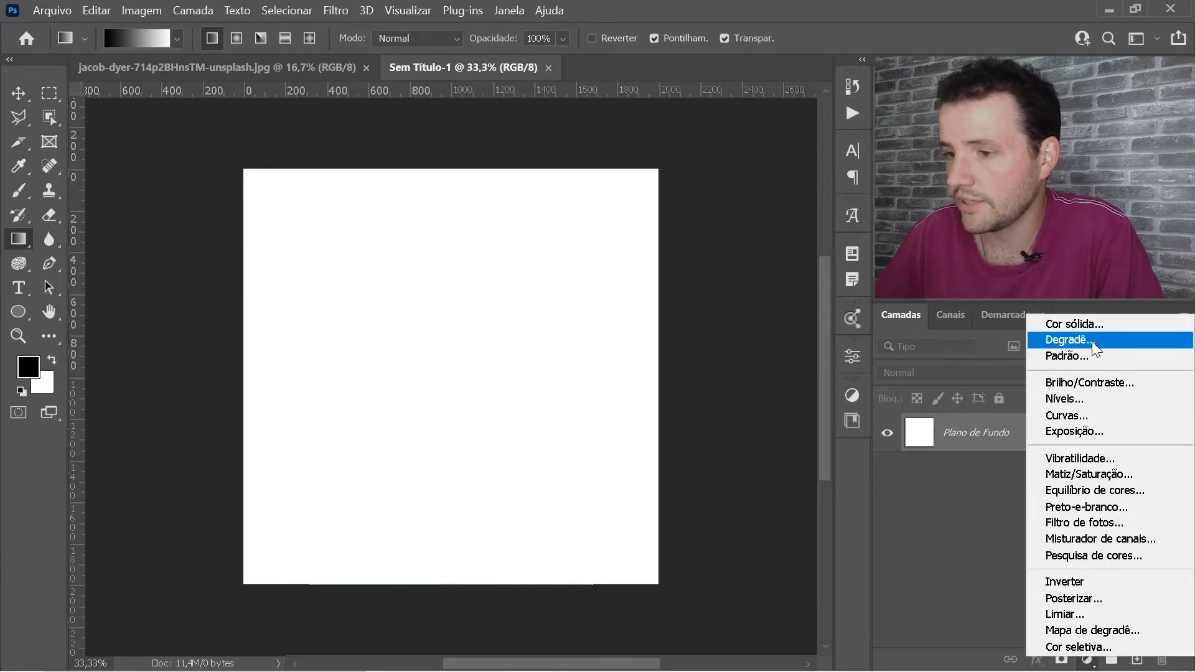
click(19, 240)
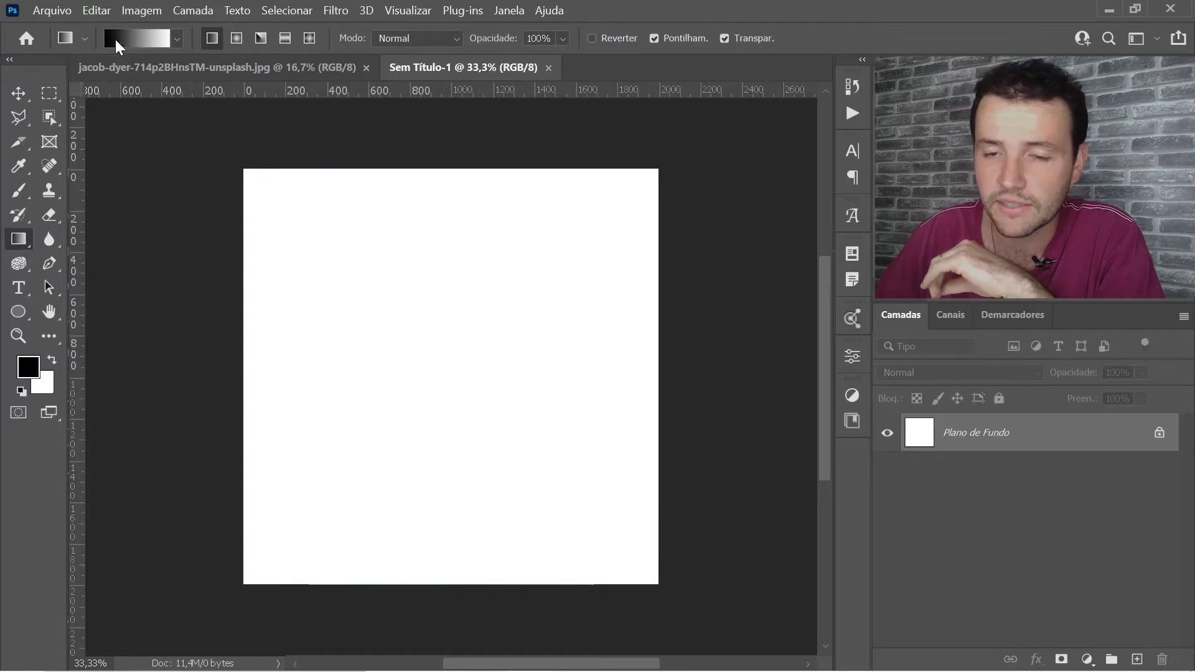
click(133, 40)
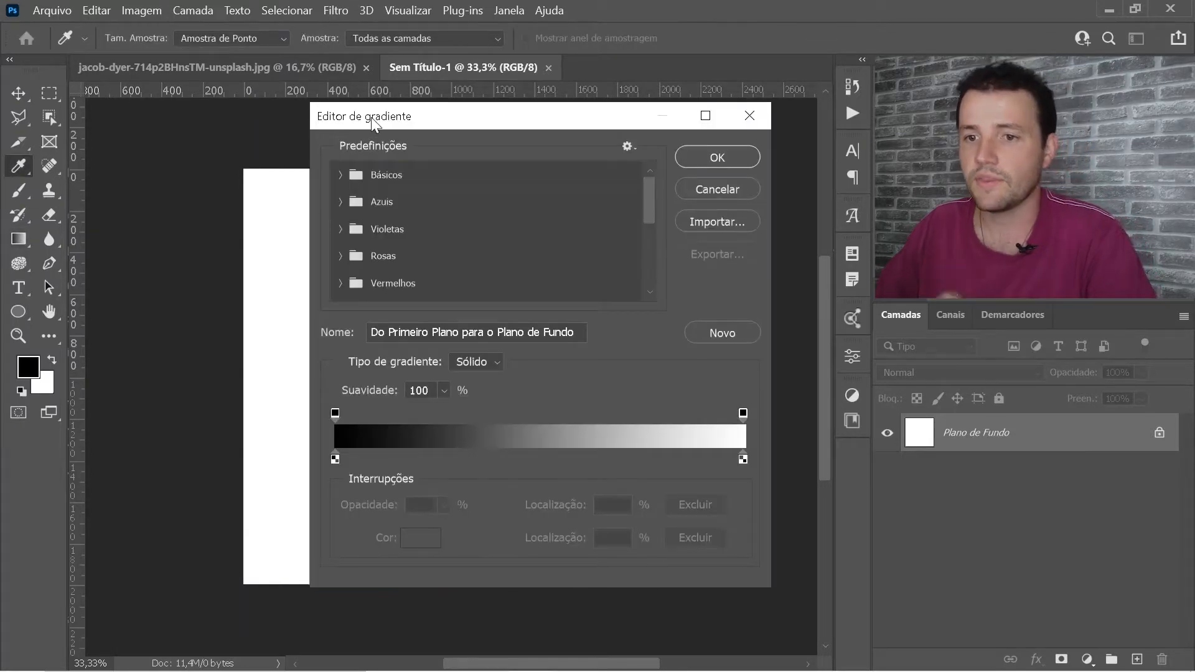
drag(392, 124, 365, 124)
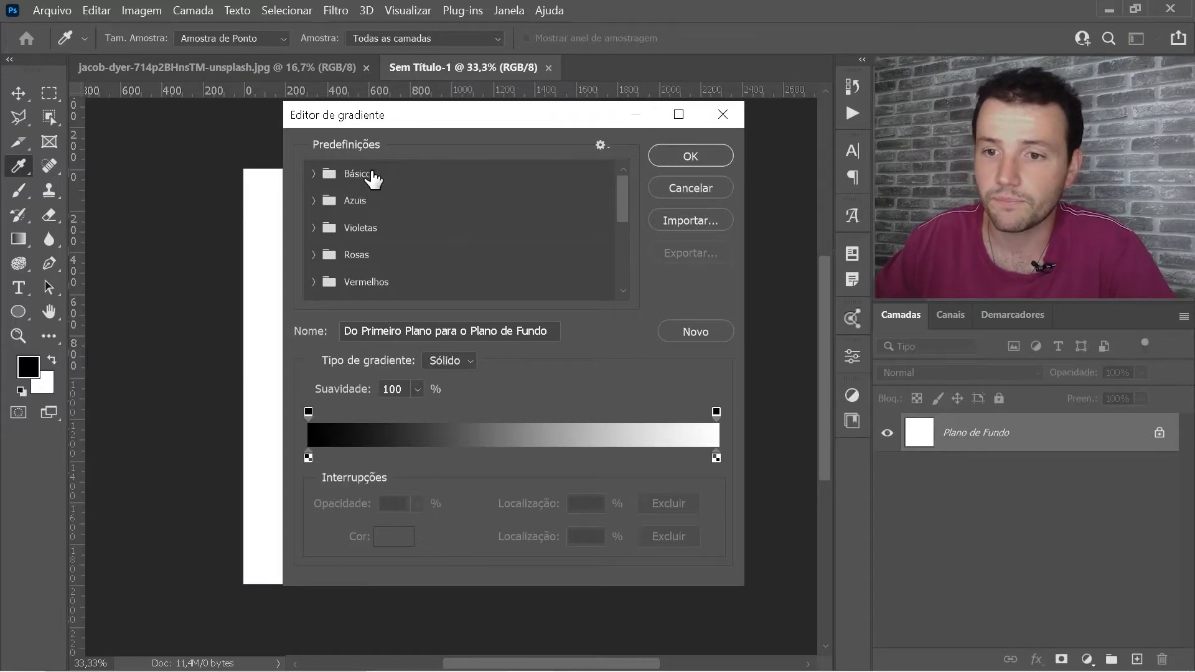
click(313, 174)
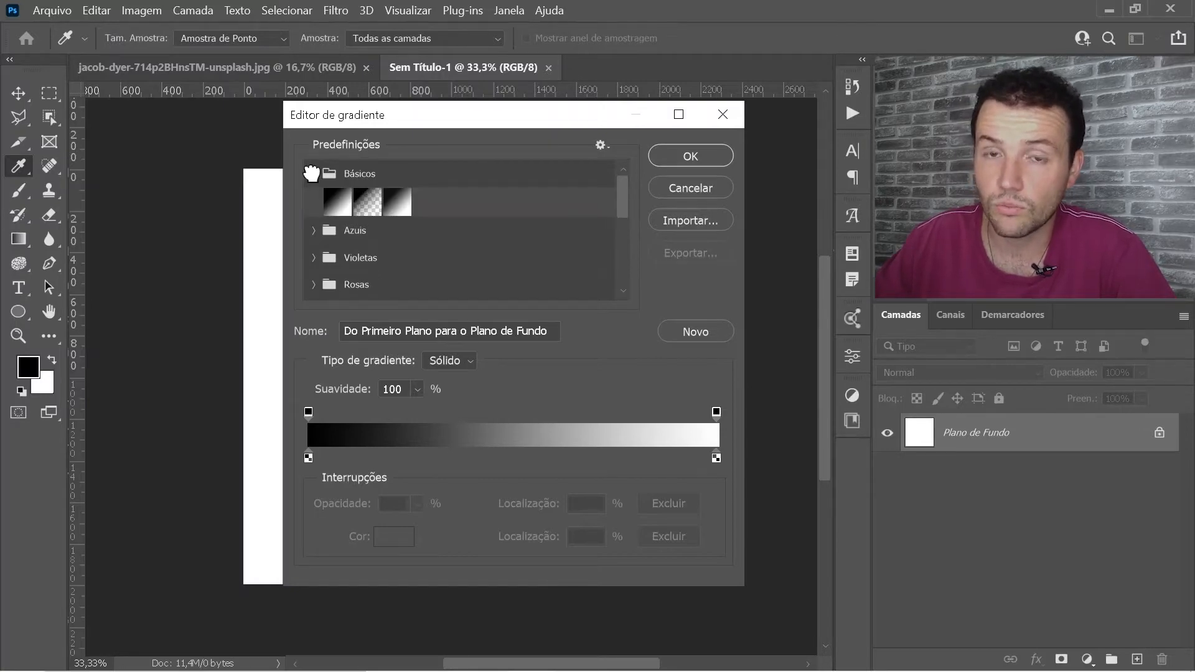
click(327, 202)
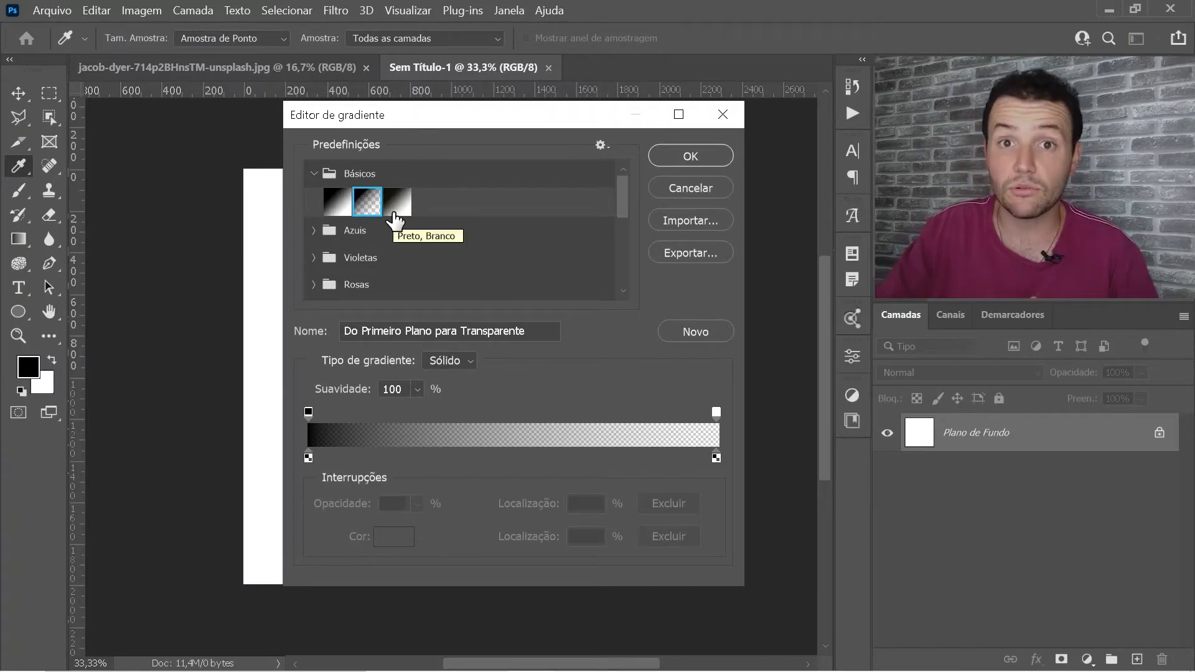
click(392, 212)
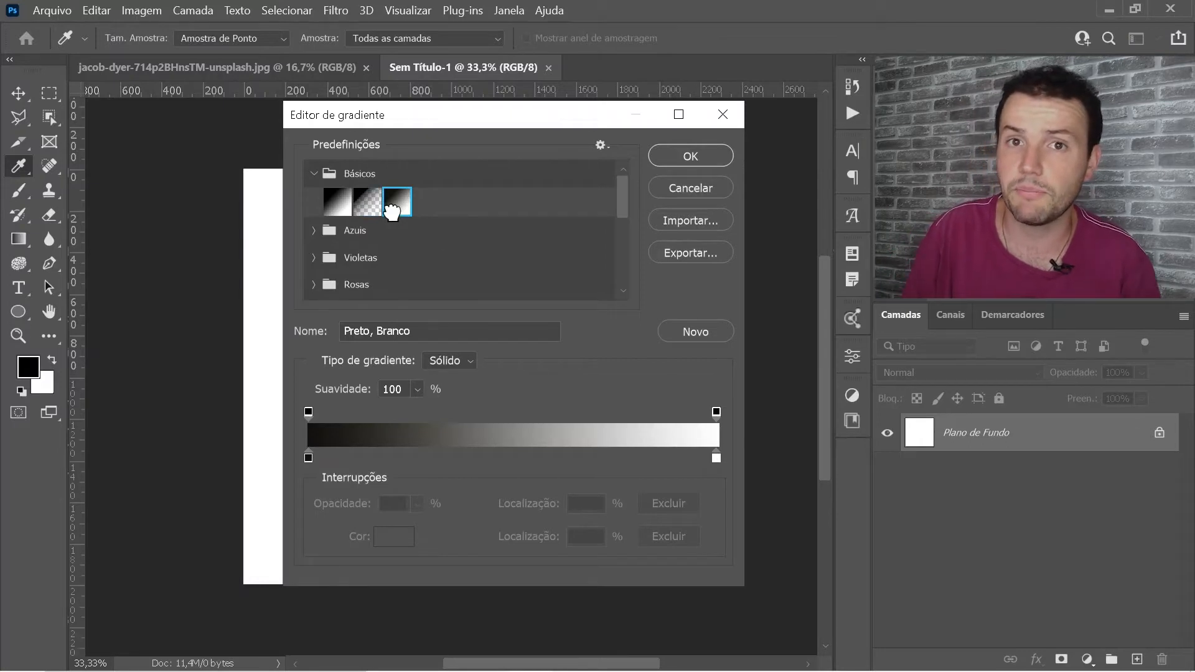
click(335, 201)
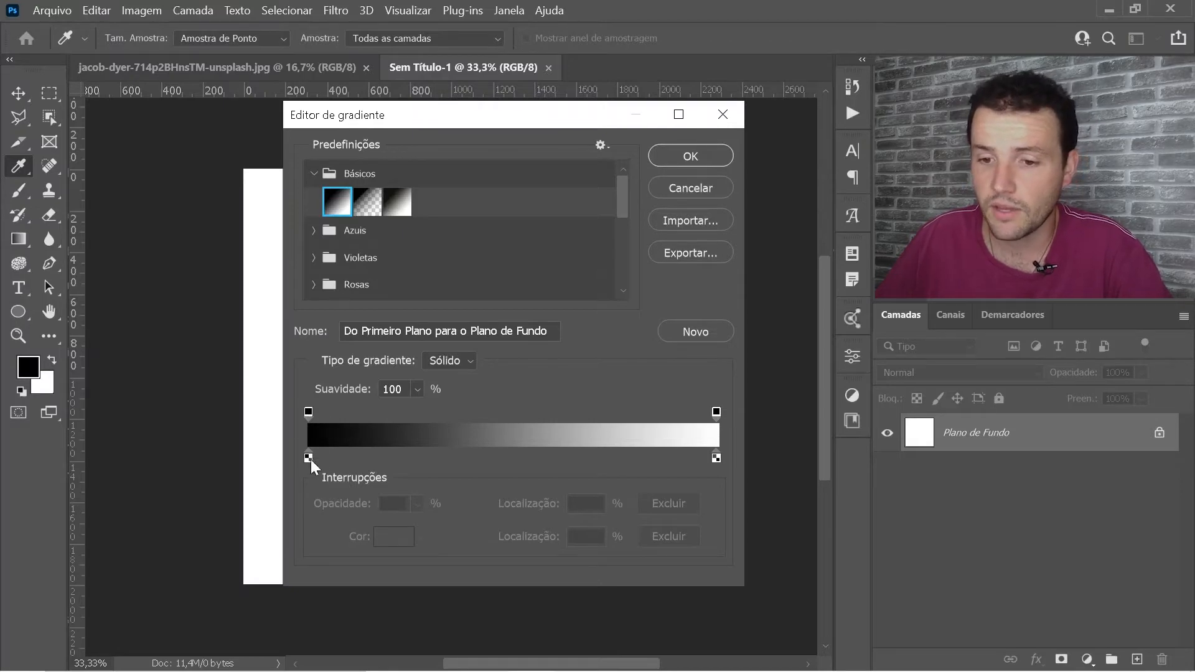
Step: Examine the settings of the gradient's opacity stops at both ends and of its starting colour stop
click(308, 411)
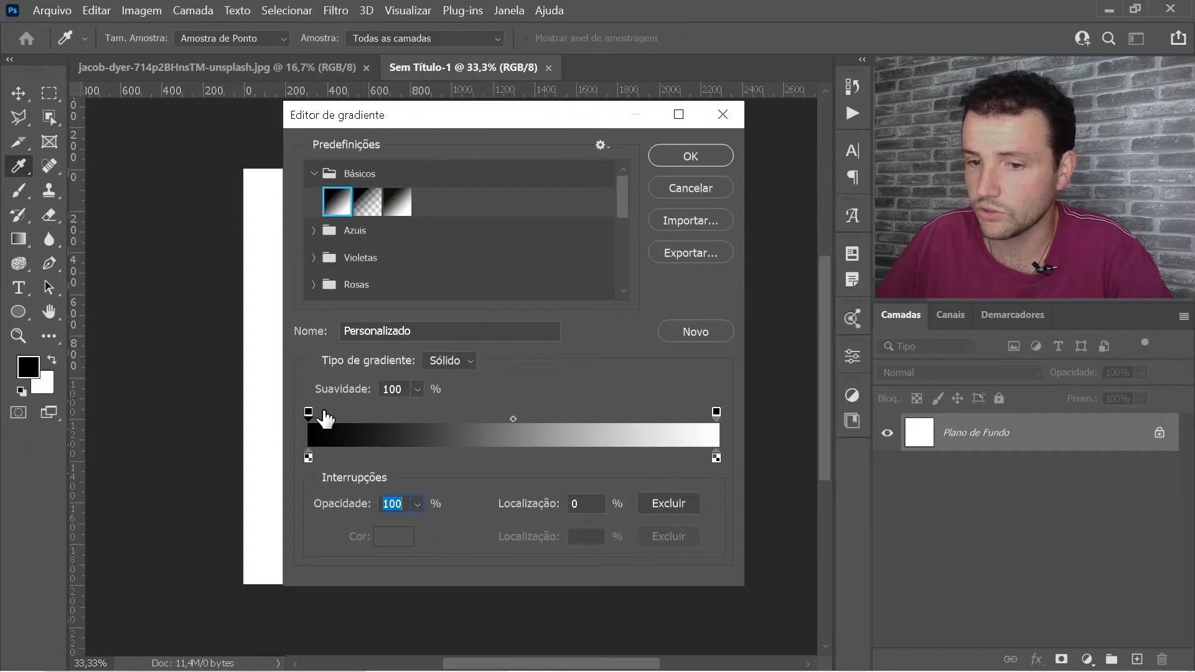
click(716, 412)
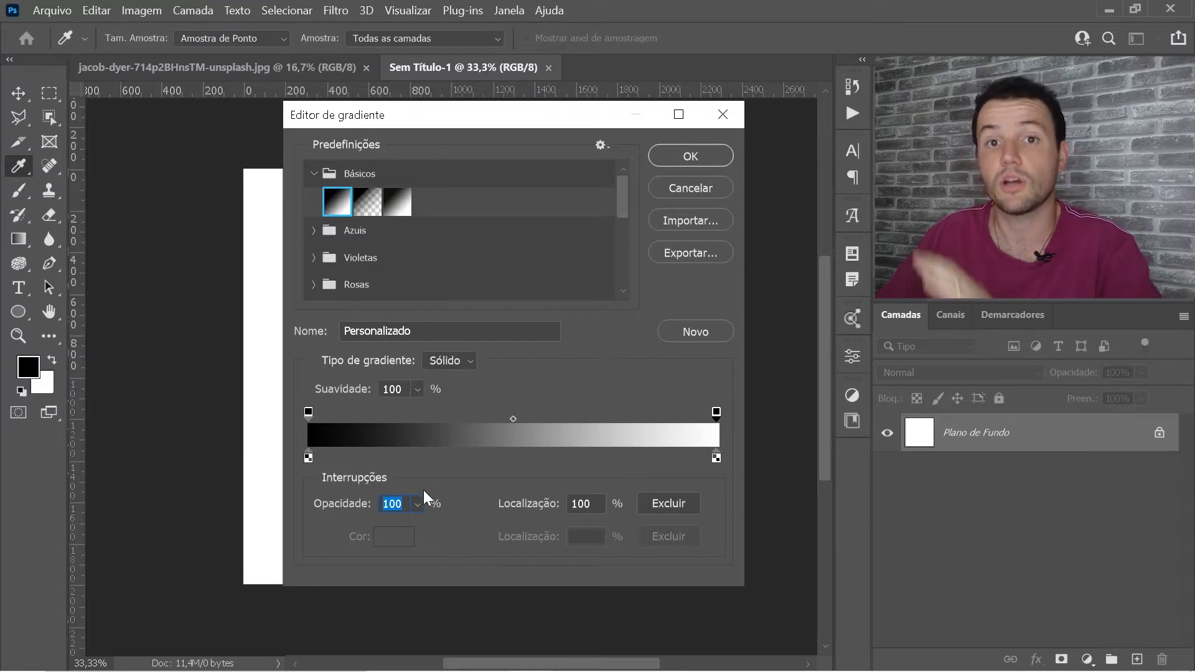
click(309, 412)
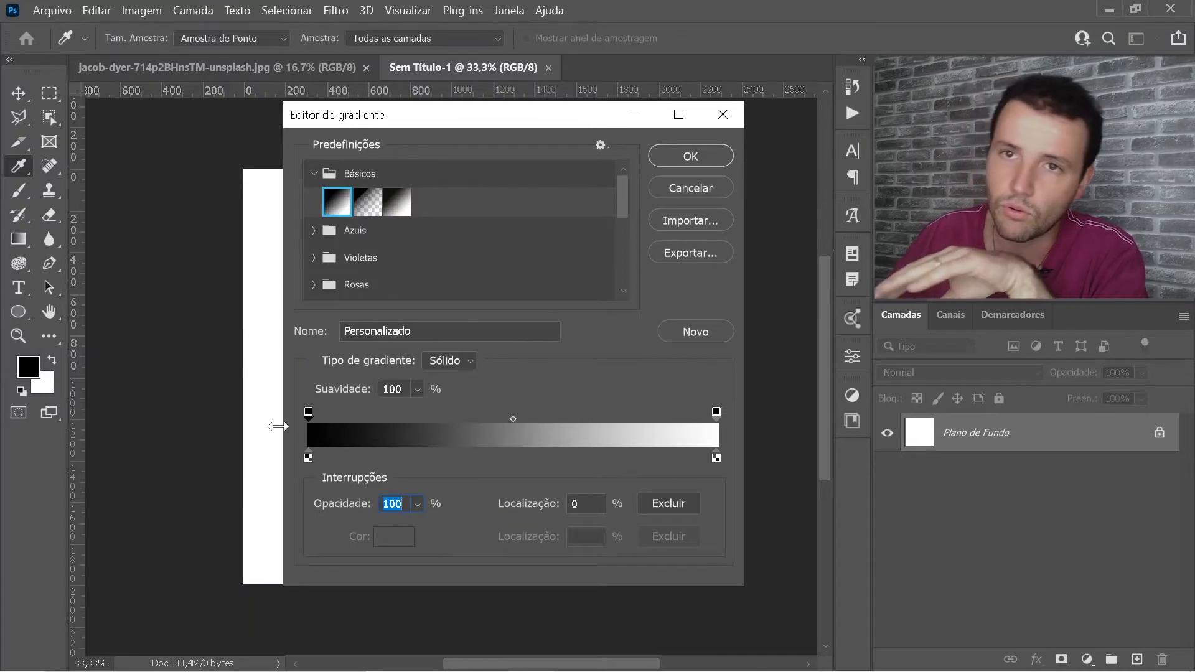
click(308, 458)
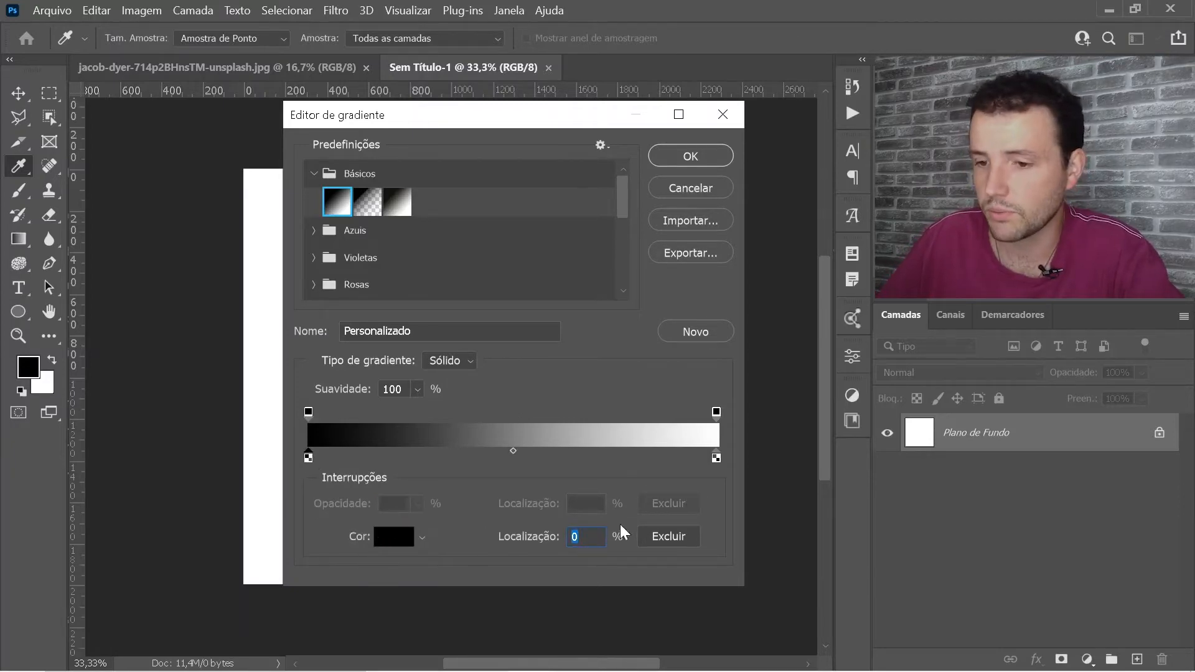
Step: Set the gradient's end colour stop, at location 100%, to a bright turquoise
click(716, 458)
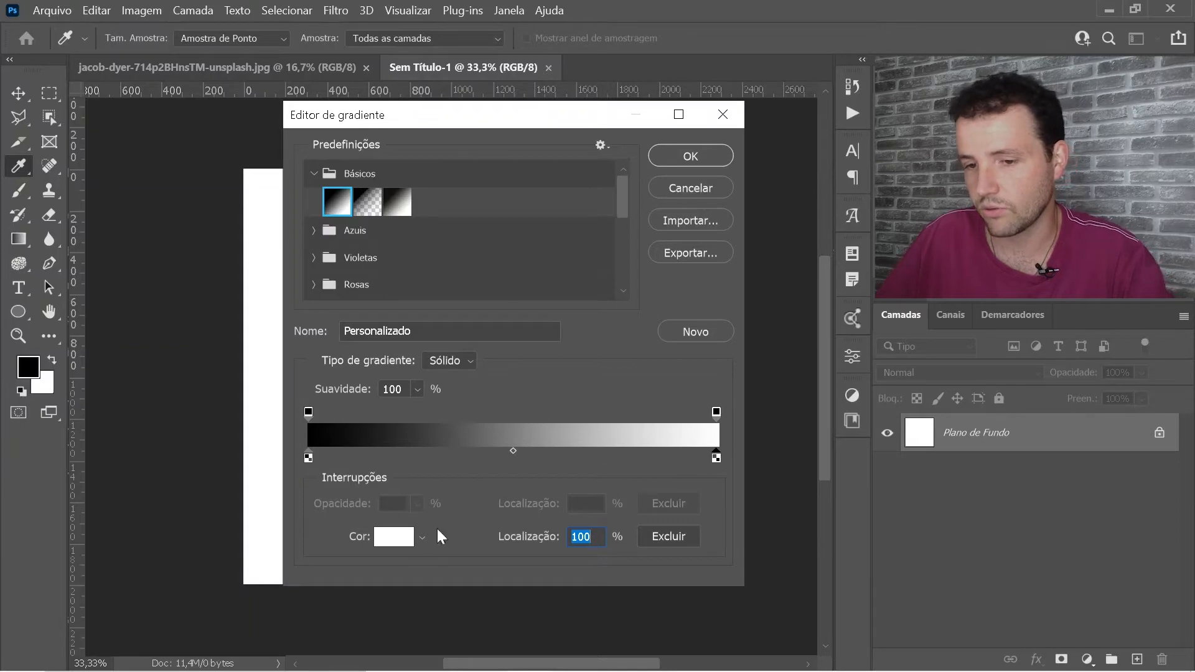
click(393, 551)
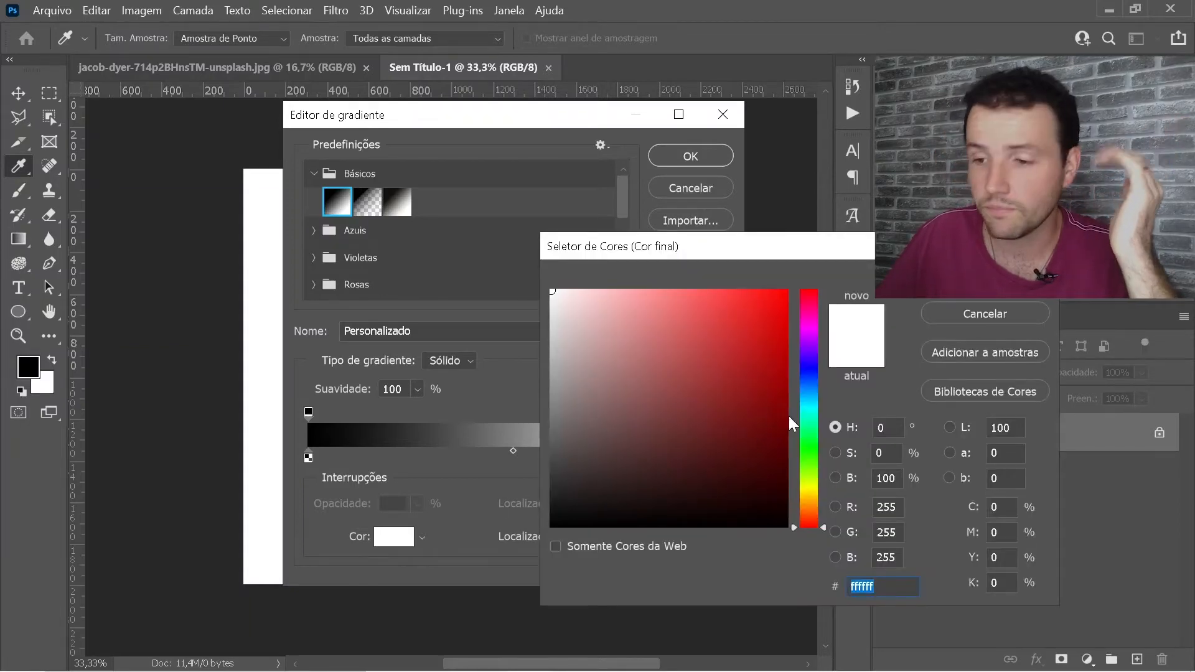
click(809, 413)
click(729, 324)
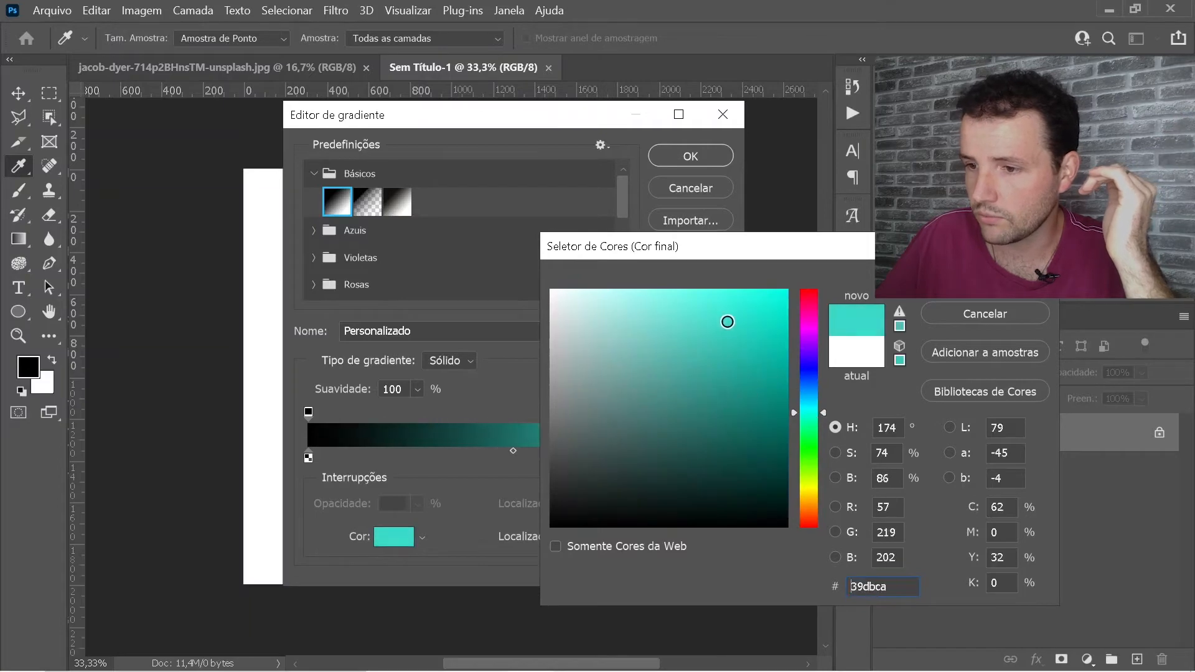
click(985, 277)
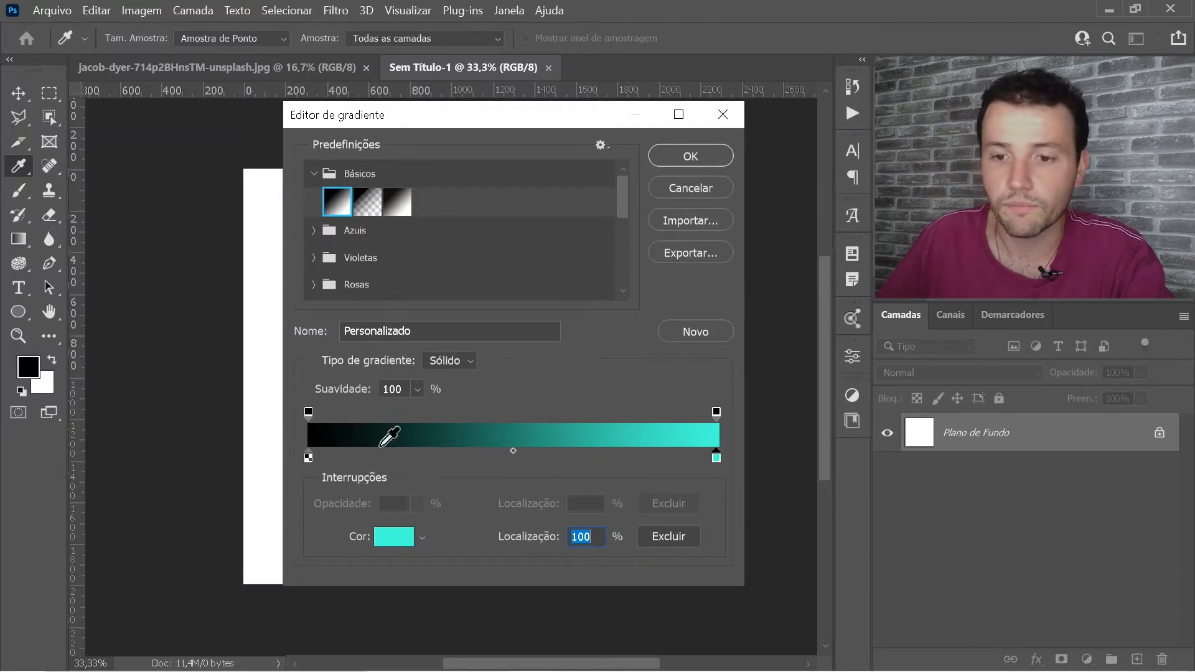
Step: Set the gradient's start colour stop to dark blue 141f63 and accept the customised gradient
click(308, 458)
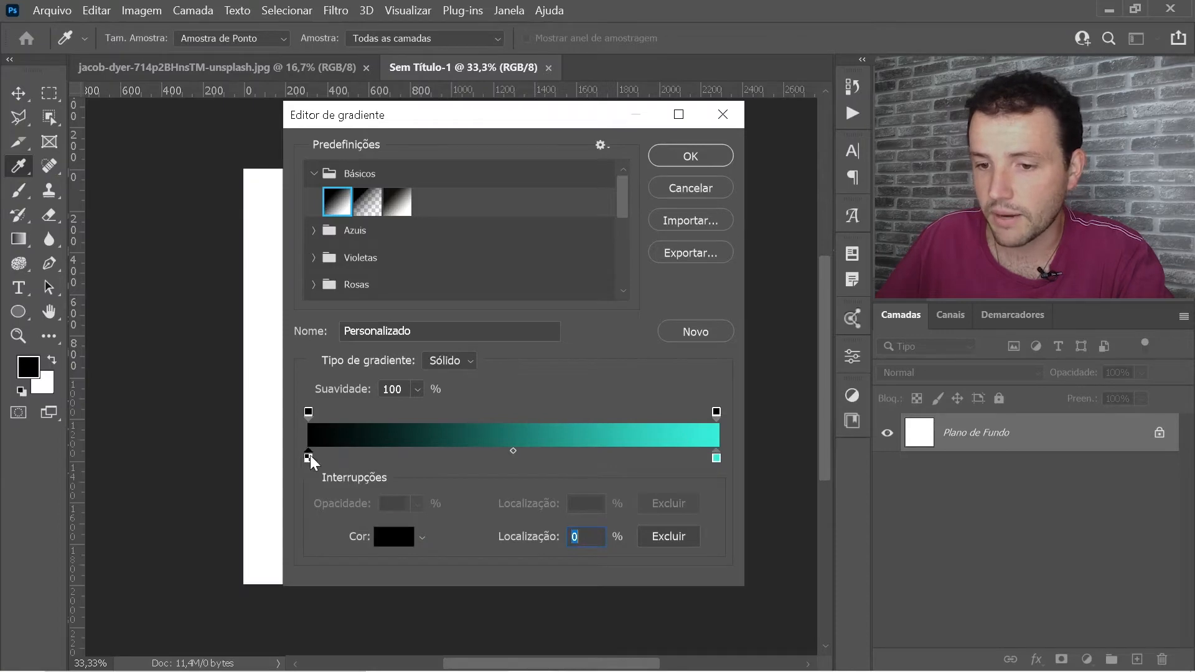
click(384, 536)
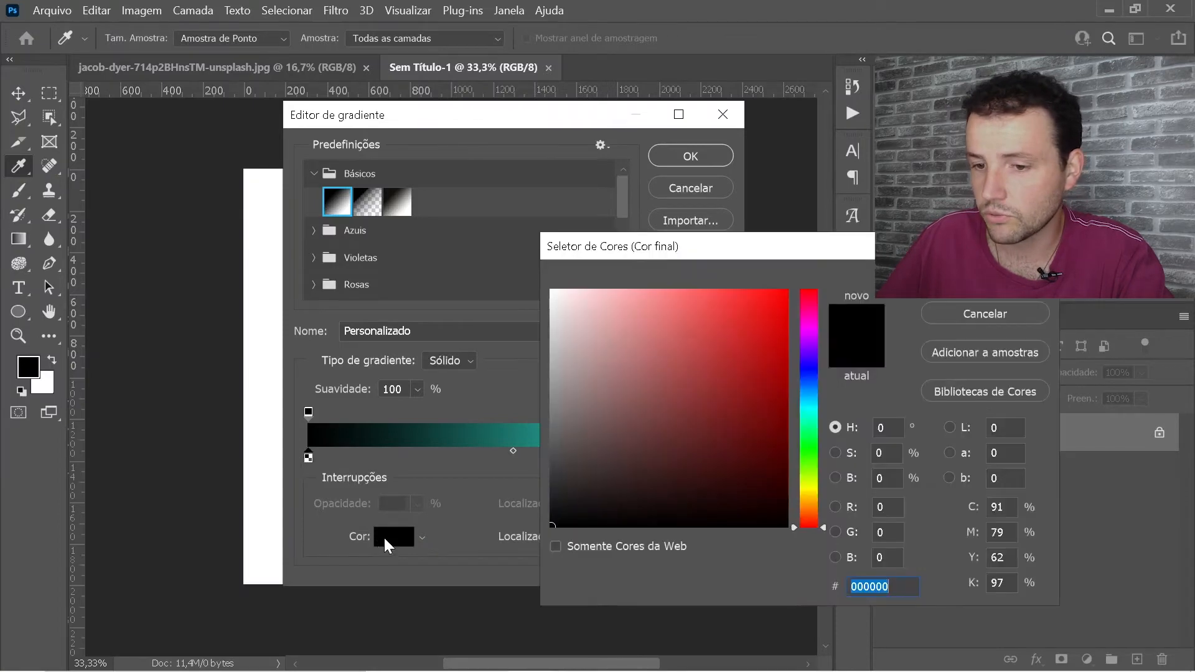
click(807, 376)
drag(741, 401, 741, 435)
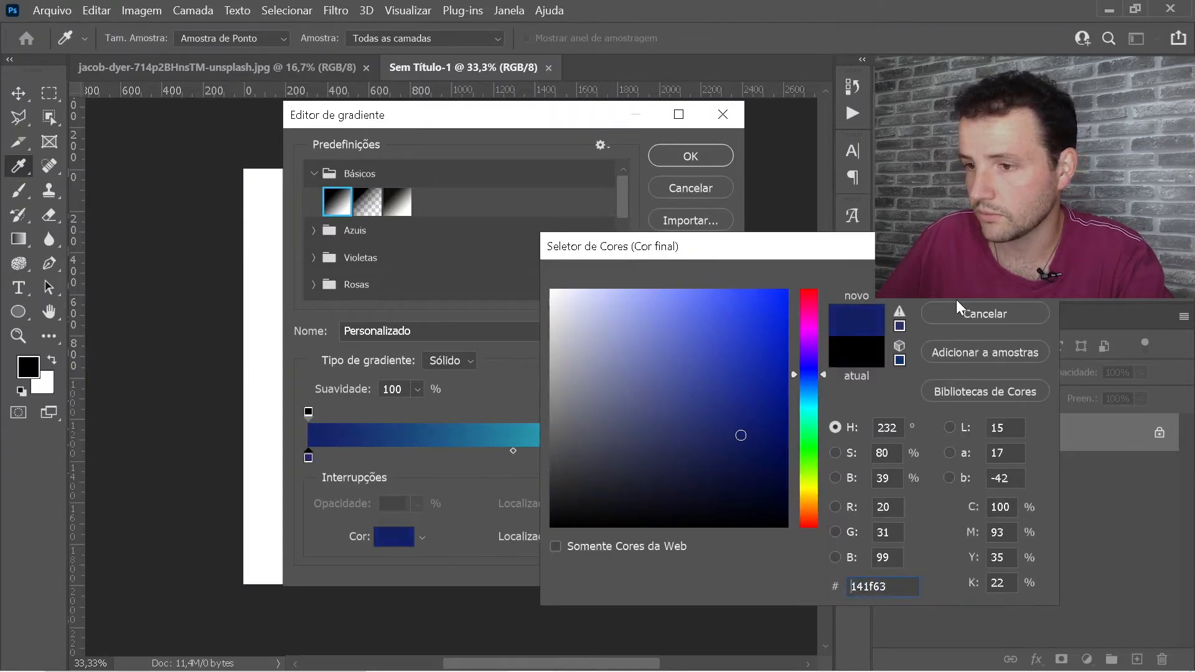
click(985, 275)
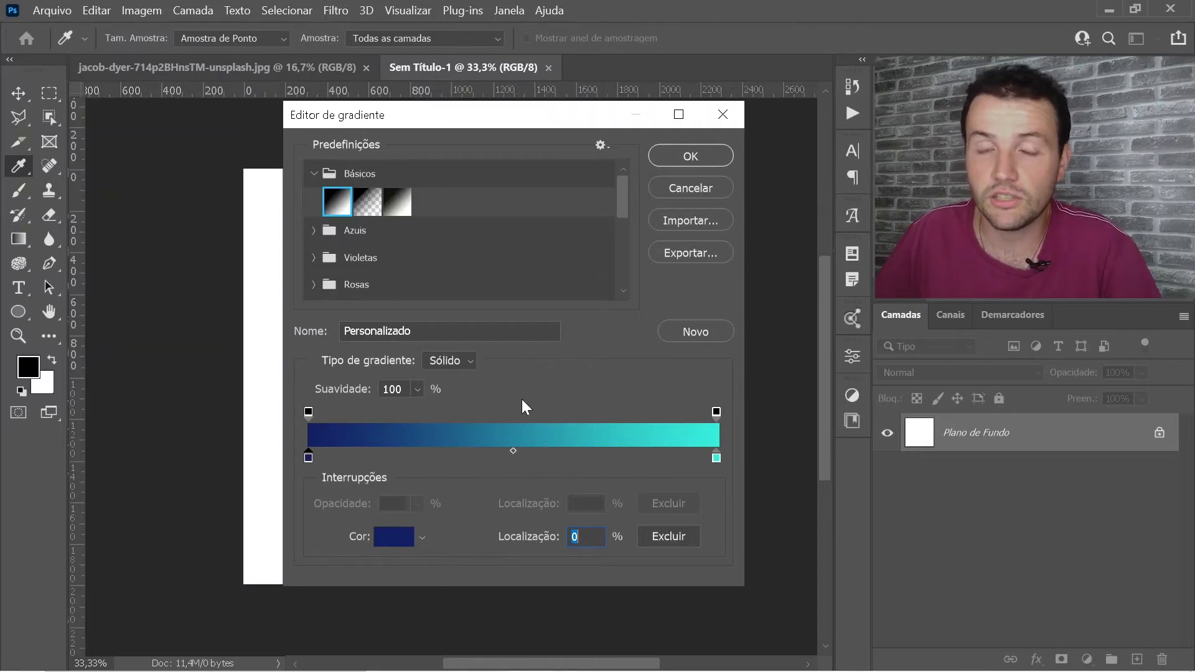
click(684, 153)
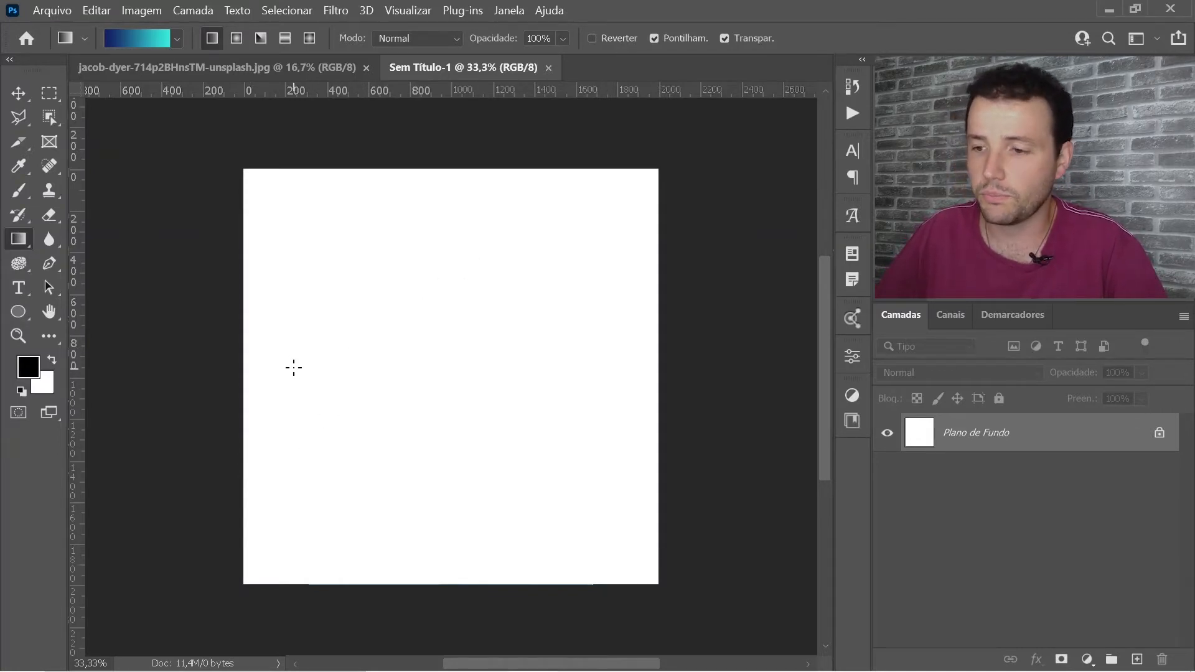
Step: Try linear gradients across the blank canvas in several directions: slanted toward the upper right, top to bottom, and horizontal
drag(280, 359, 606, 253)
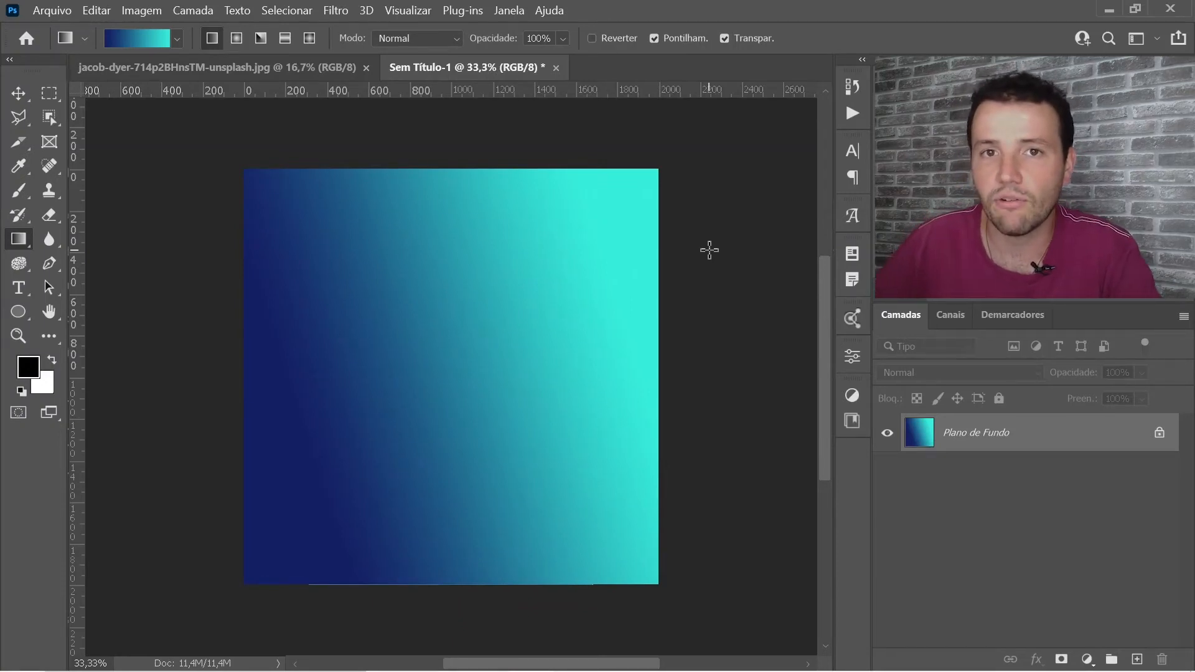
drag(438, 199, 439, 520)
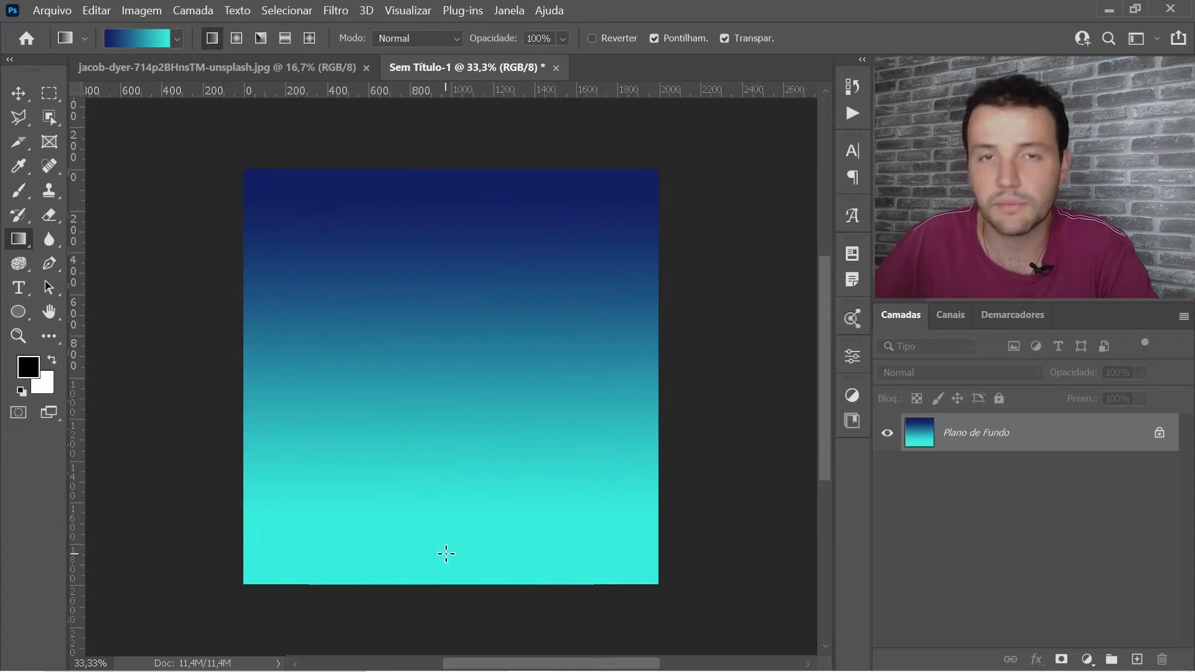
drag(323, 420, 318, 388)
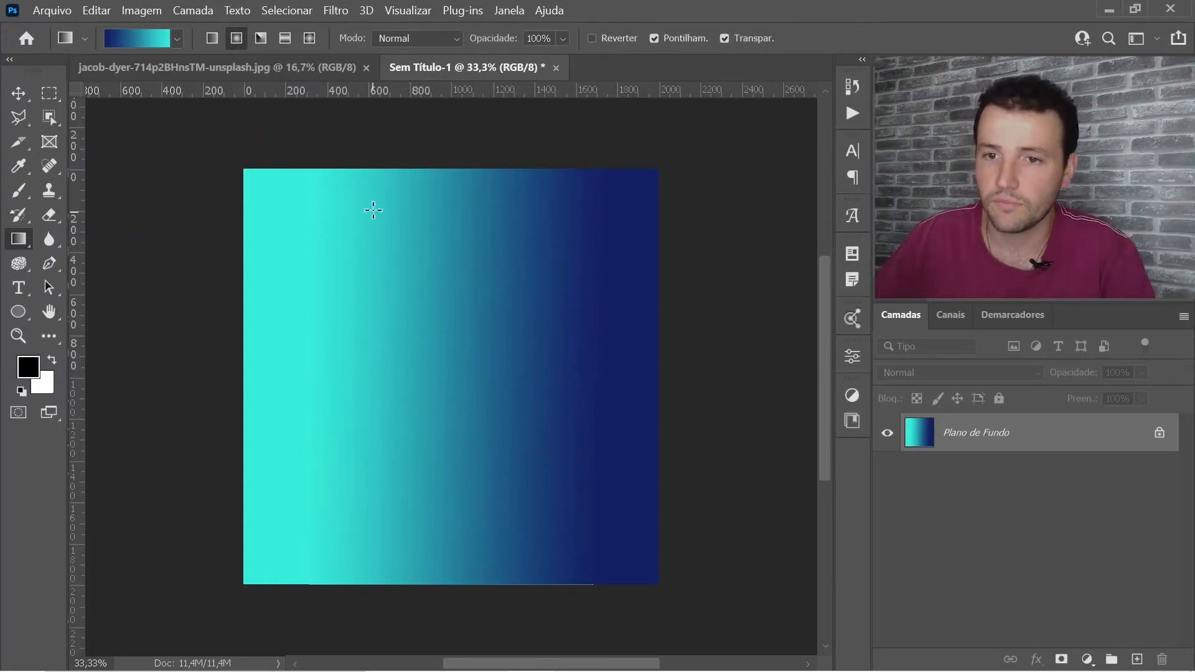
Step: Fill the canvas with a radial gradient, then enable Reverter and redraw it outward from the canvas's left part with inverted colours
drag(389, 376, 579, 244)
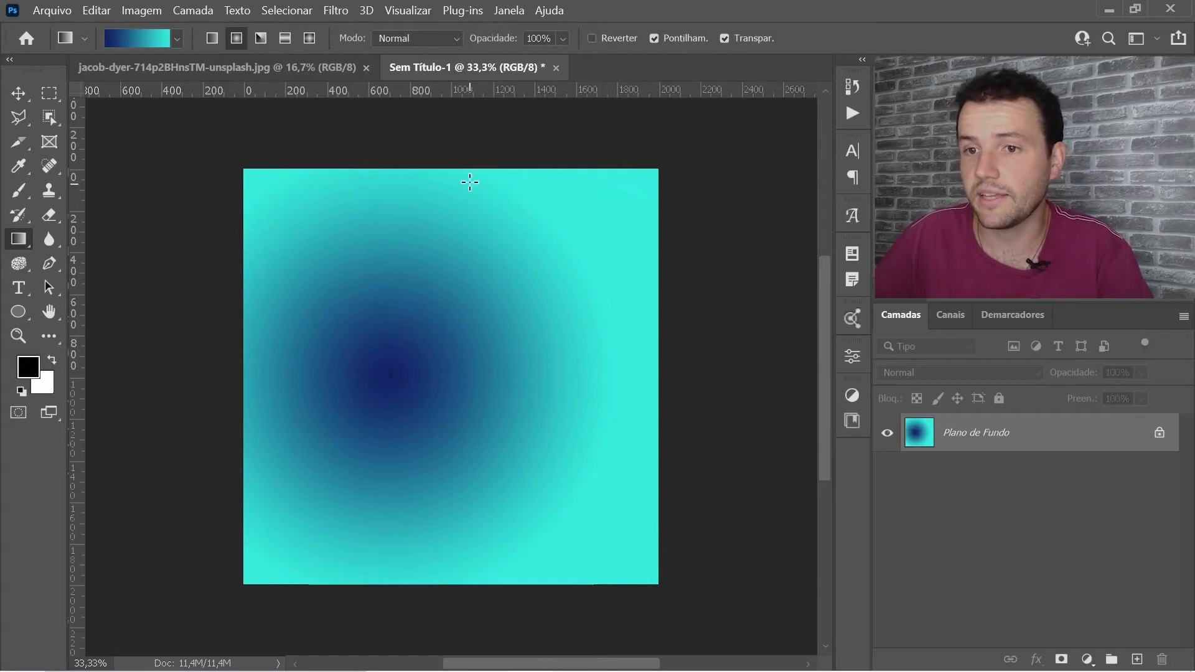
click(592, 38)
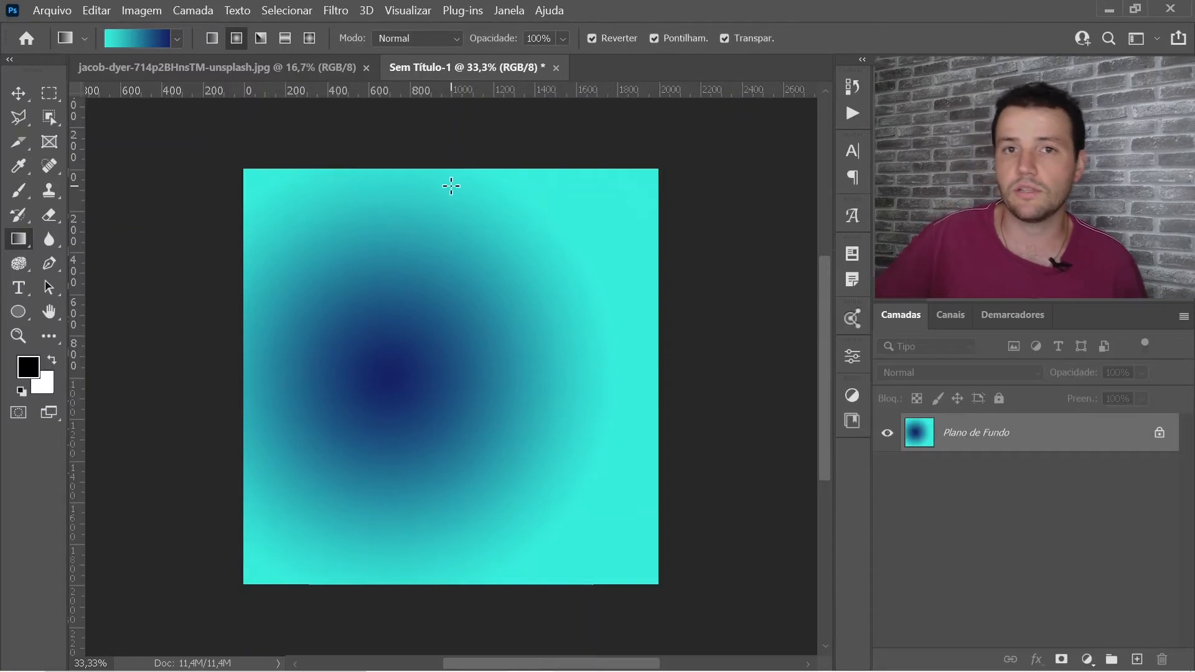
drag(321, 364, 596, 287)
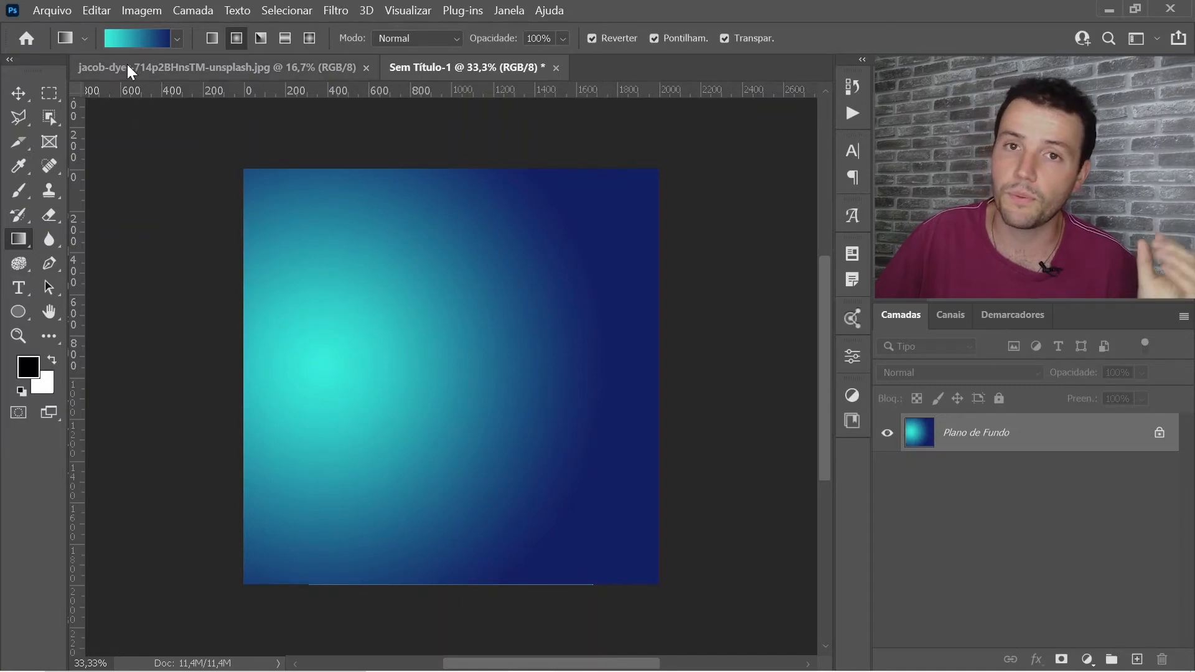
click(140, 39)
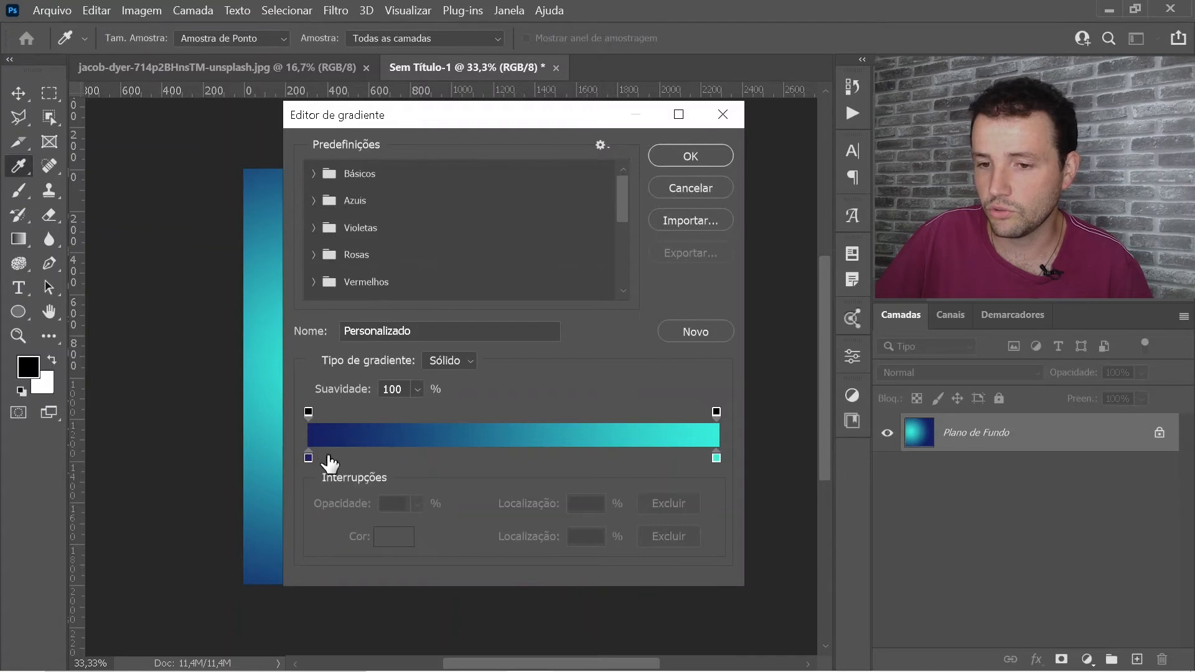
click(690, 156)
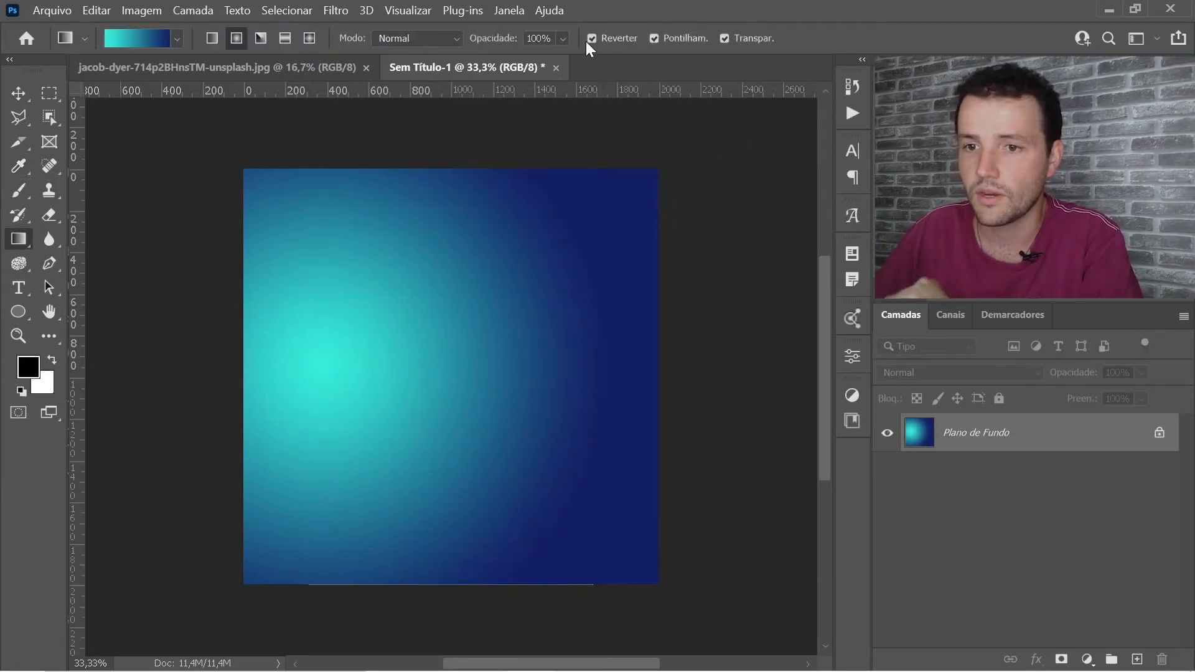
Step: Switch to the beach photo document and set the gradient's start colour stop to yellow ffda0f
click(289, 68)
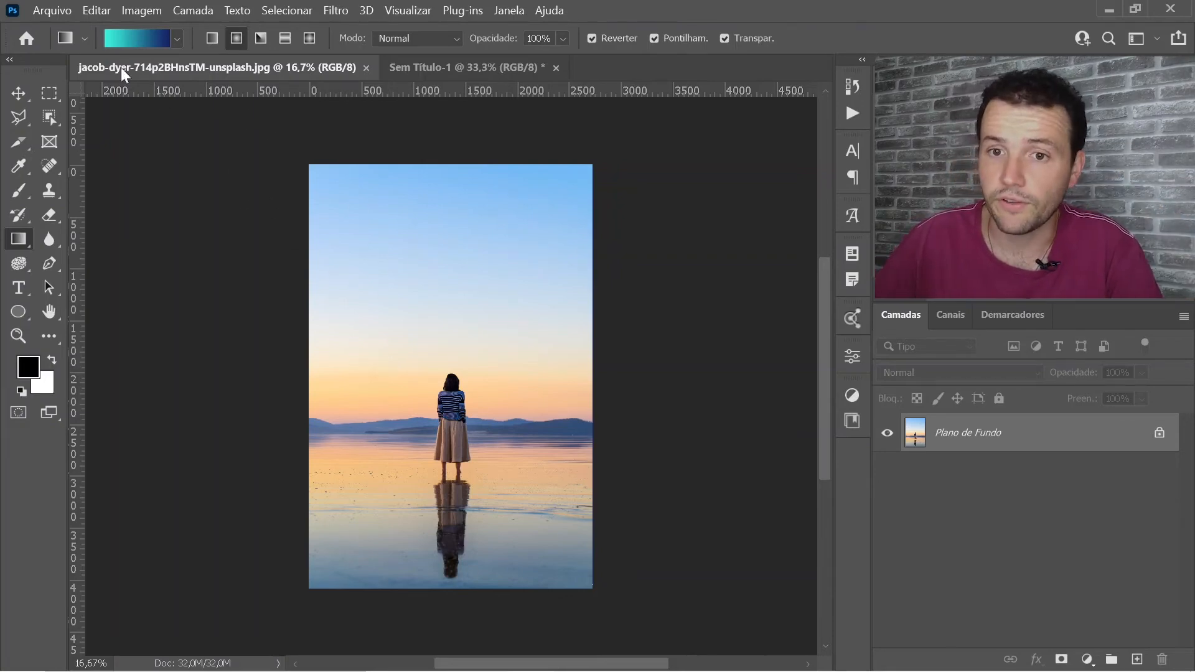
click(136, 38)
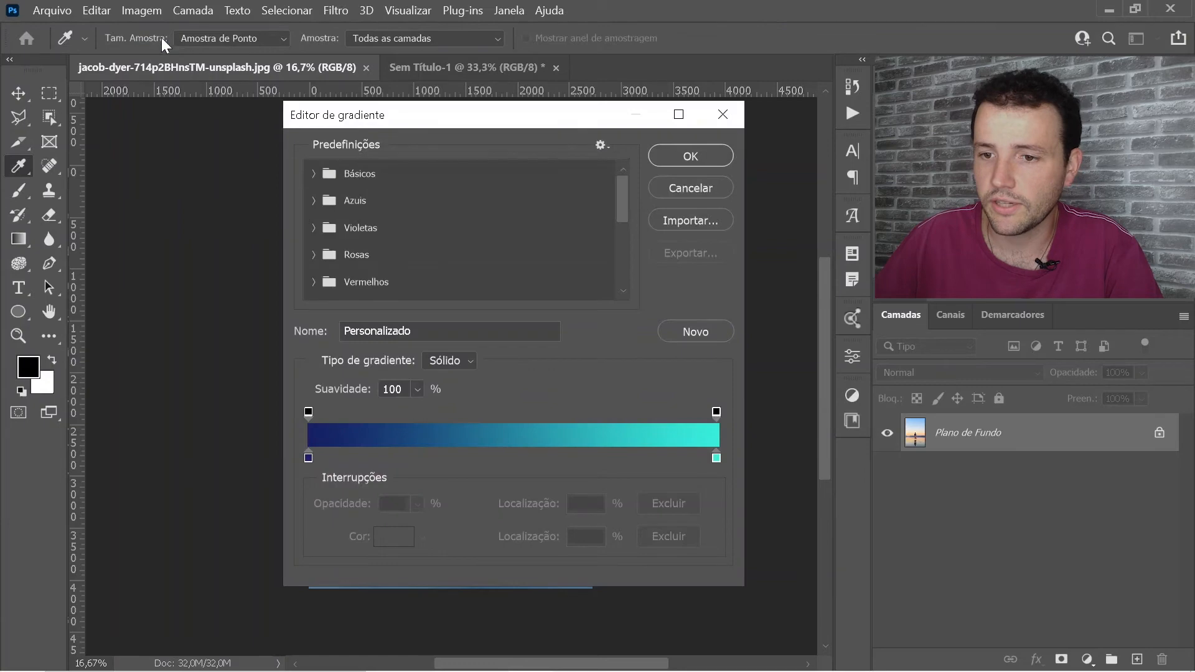
click(307, 458)
click(393, 537)
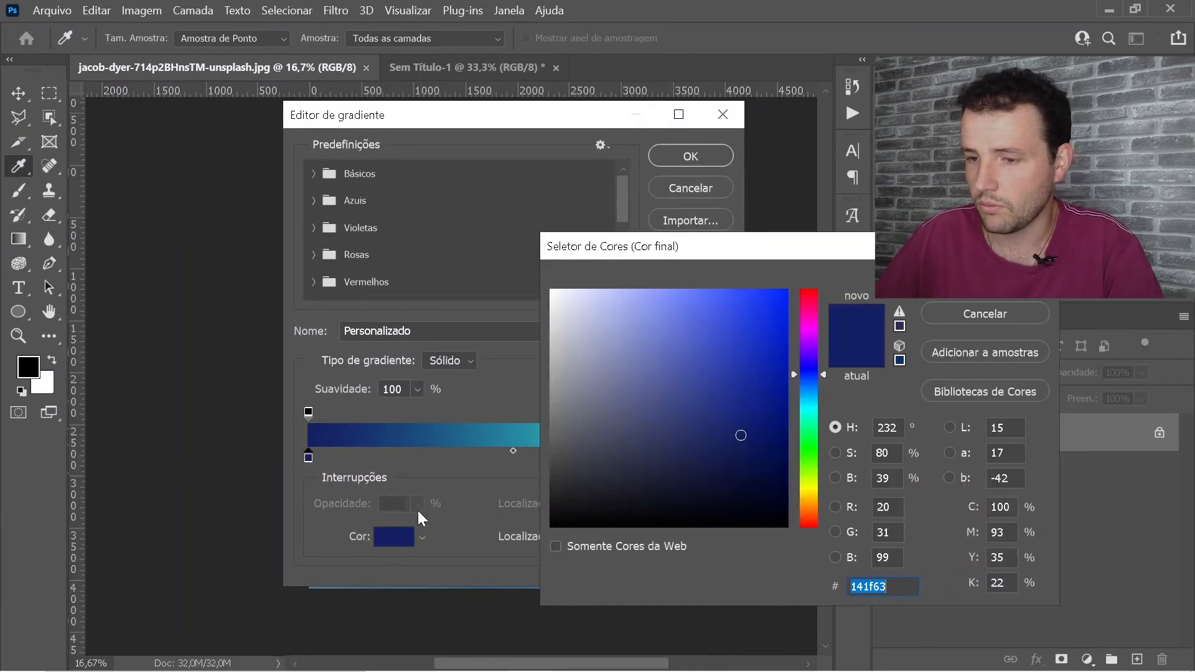
click(809, 483)
mouse_move(744, 404)
mouse_down()
mouse_move(730, 354)
mouse_move(756, 330)
mouse_up()
drag(802, 480, 811, 493)
mouse_move(783, 310)
mouse_down()
mouse_move(779, 278)
mouse_move(775, 287)
mouse_up()
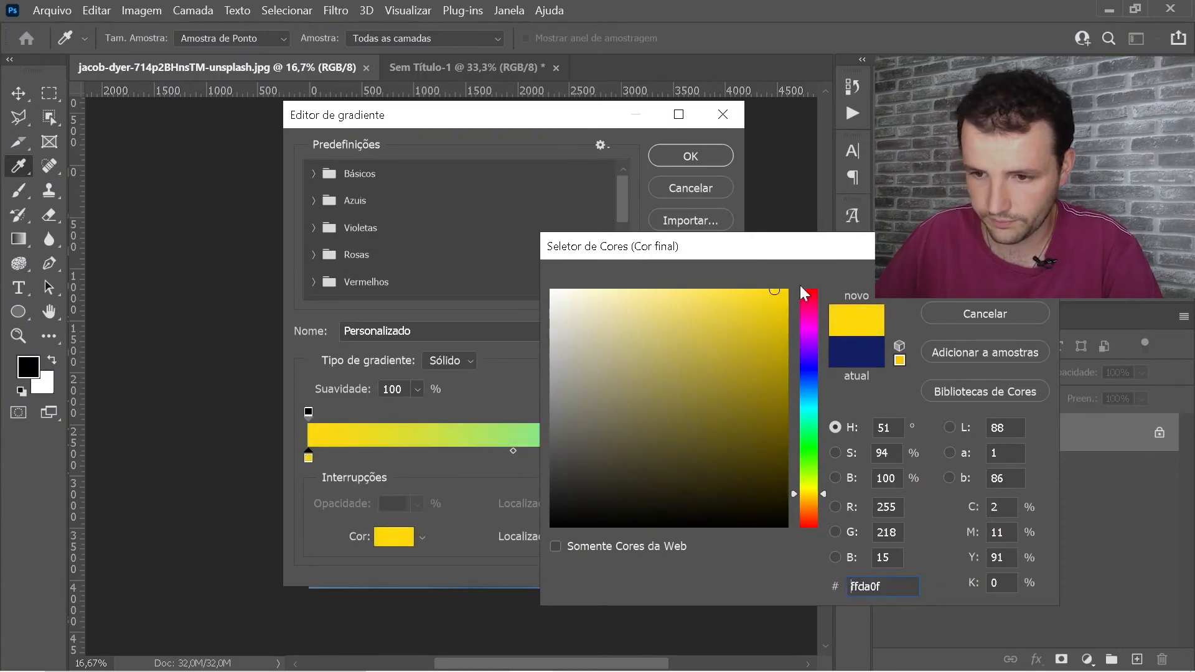
key(Return)
Step: Set the gradient's end colour stop to a bright light blue and accept the customised yellow-to-blue gradient
click(716, 458)
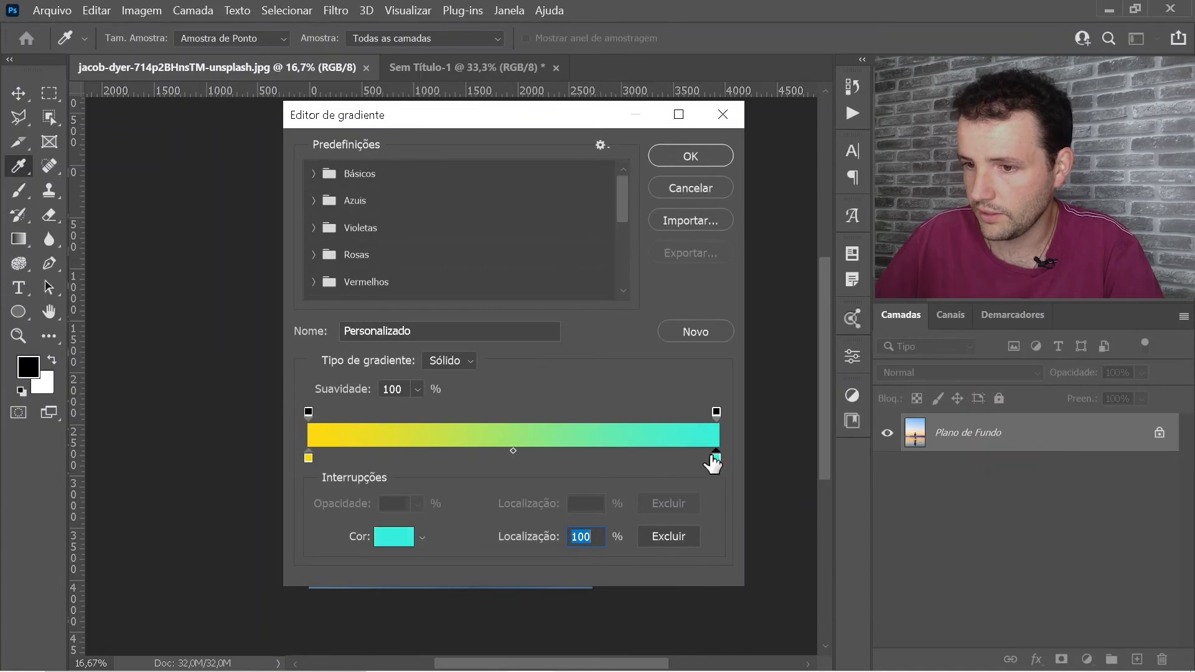
click(396, 534)
drag(804, 412, 807, 401)
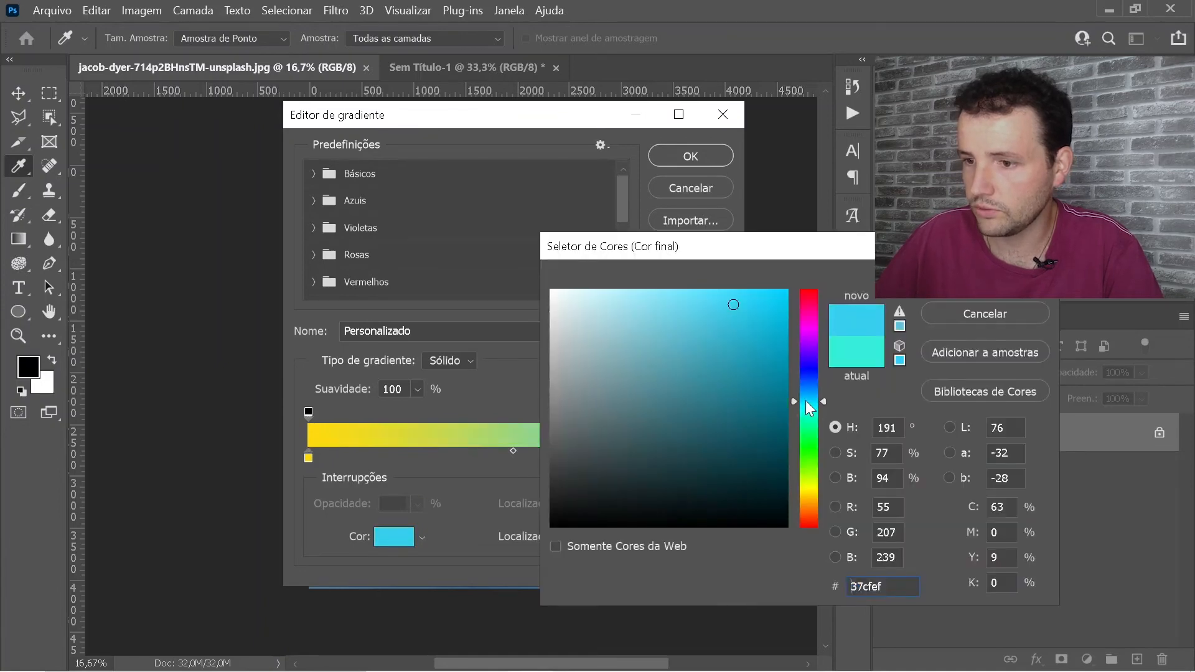
mouse_move(788, 311)
mouse_down()
mouse_move(782, 267)
mouse_move(725, 267)
mouse_move(722, 290)
mouse_up()
key(Return)
click(688, 157)
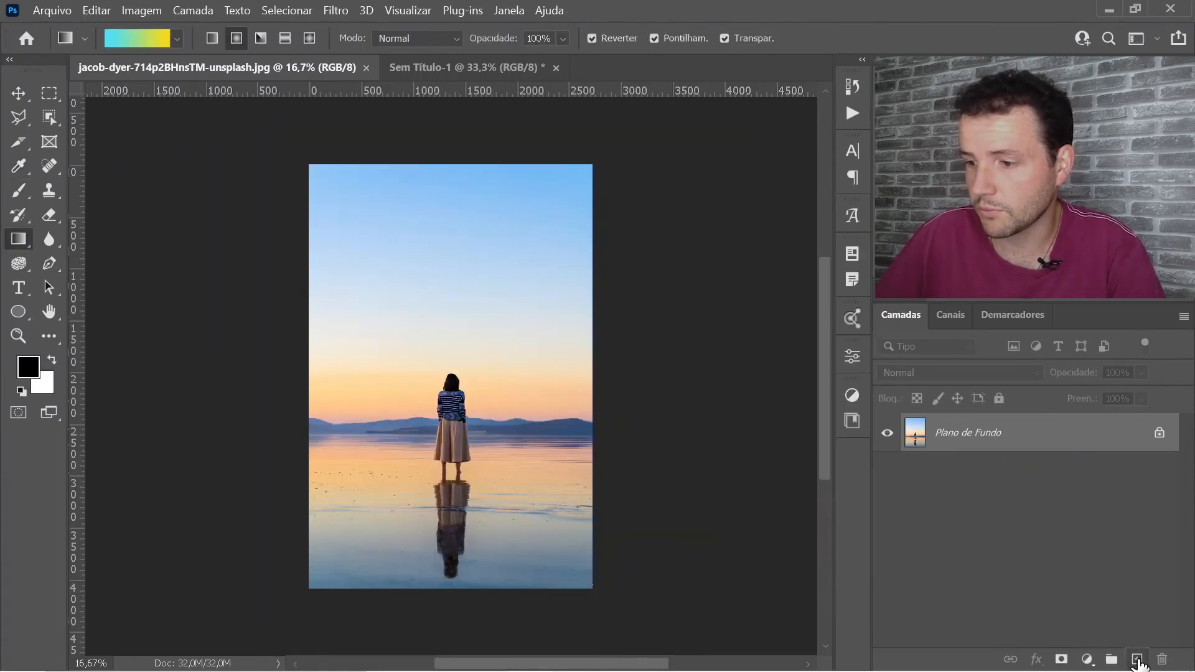
Step: Add a new layer above the photo and draw a radial gradient horizontally from near the photo's left edge to near its right edge
click(1138, 660)
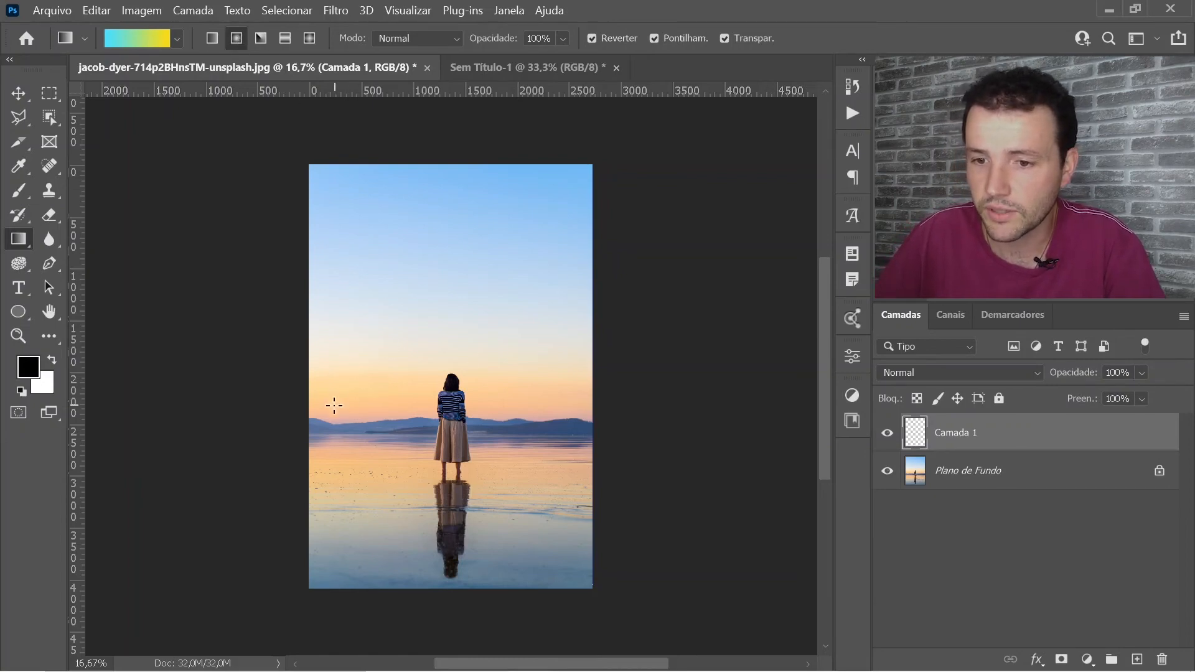
drag(338, 408, 580, 409)
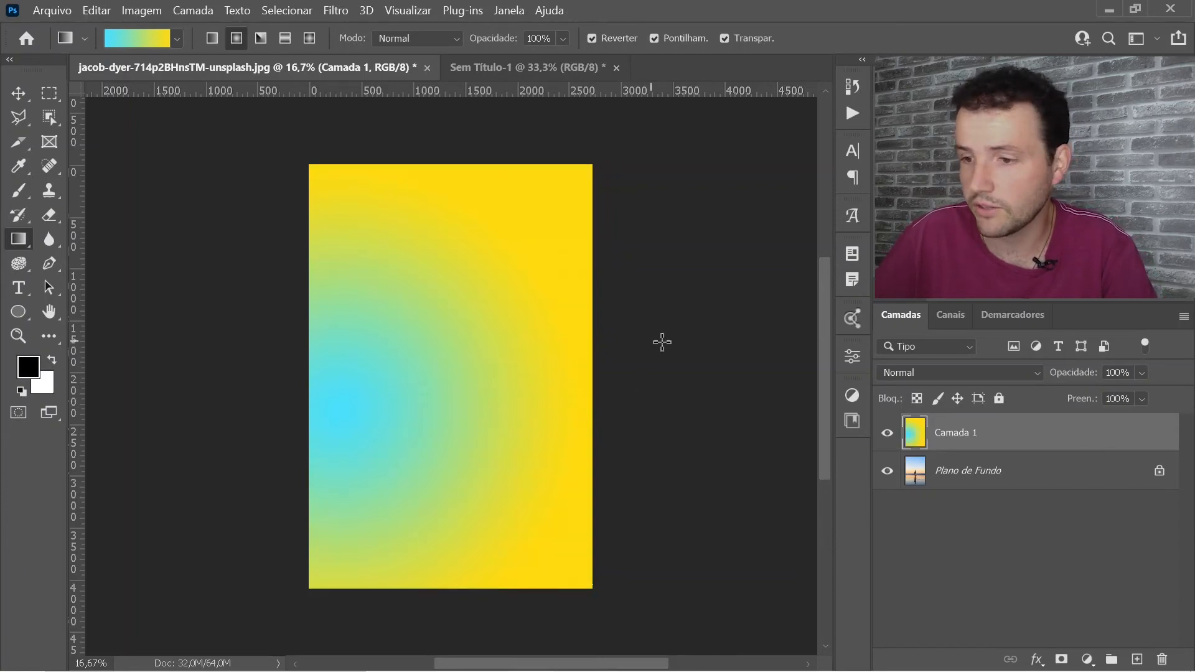
Step: Set the gradient layer's blend mode to Luz Indireta and its opacity to 63%
click(1006, 371)
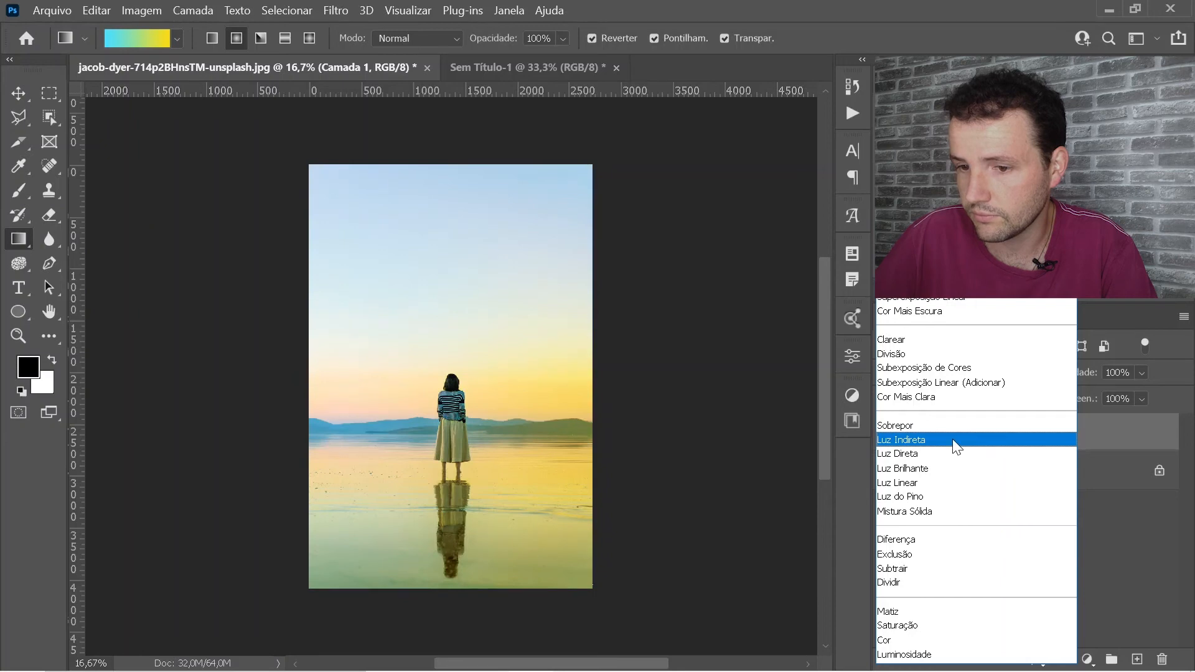
click(952, 439)
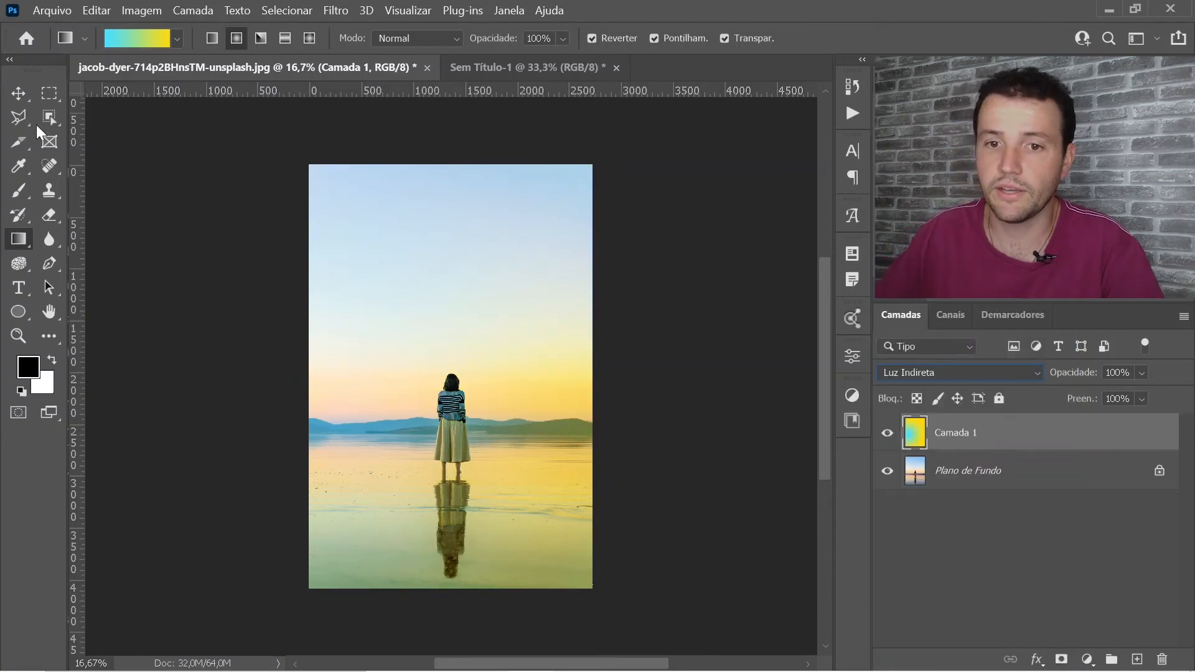
click(18, 93)
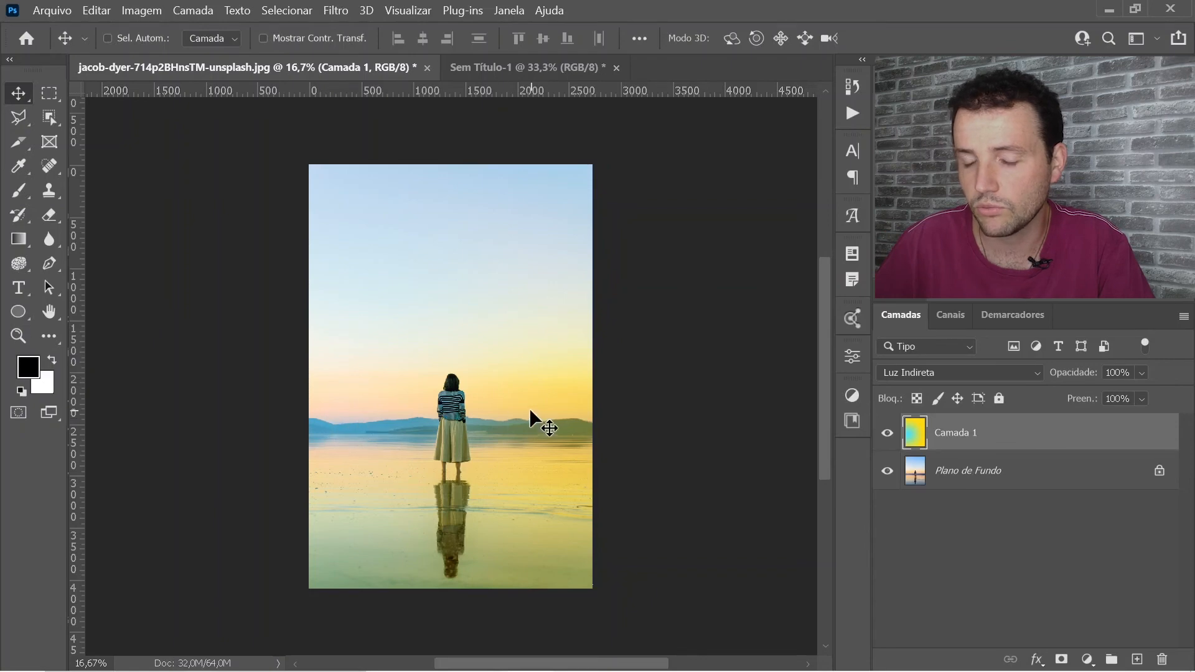
scroll(447, 436, up, 1)
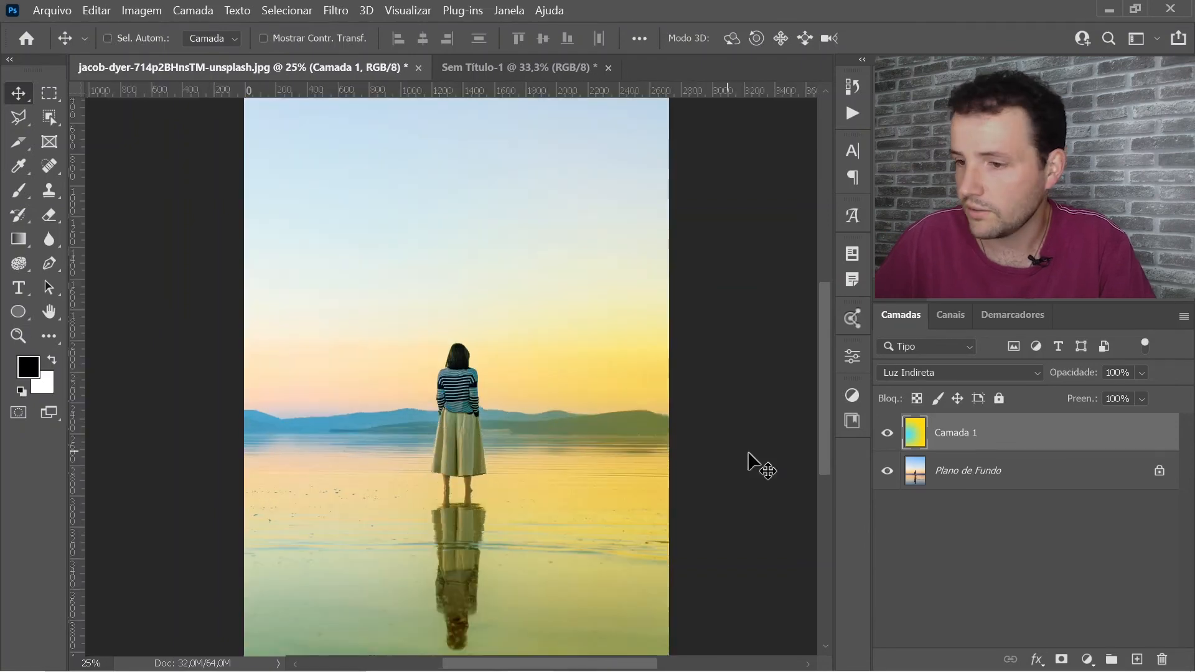
click(1141, 373)
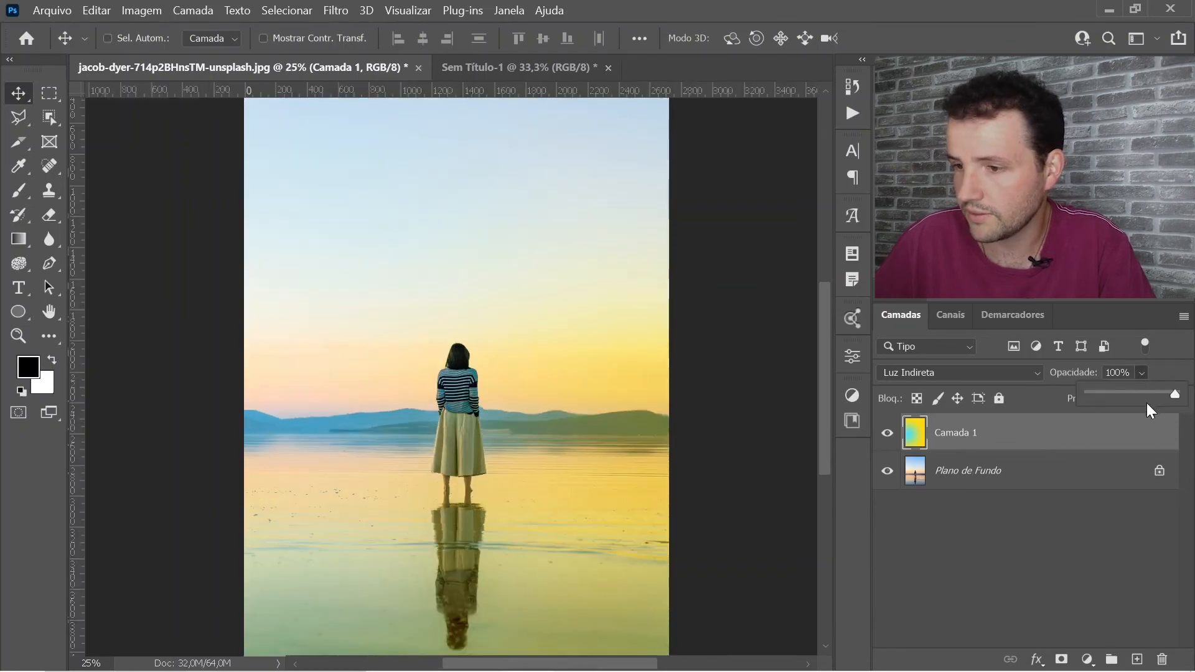
drag(1175, 394, 1133, 391)
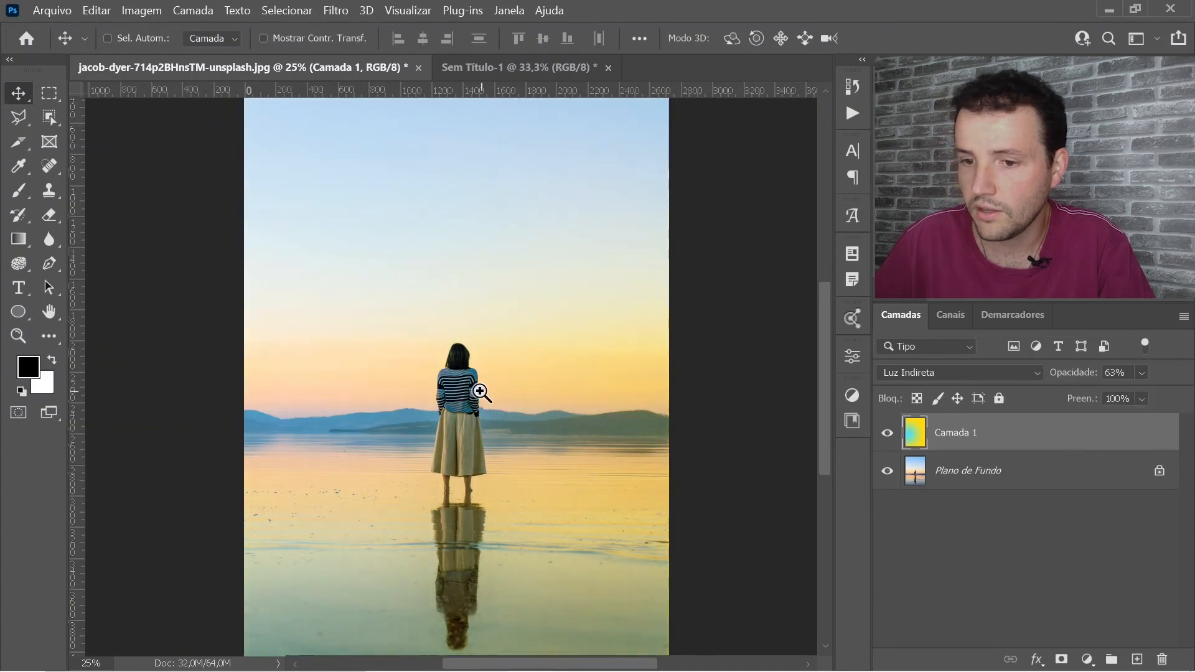
Step: Hide and reshow the gradient layer to compare the whole photo without and with the colour effect
key(z)
alt+click(440, 418)
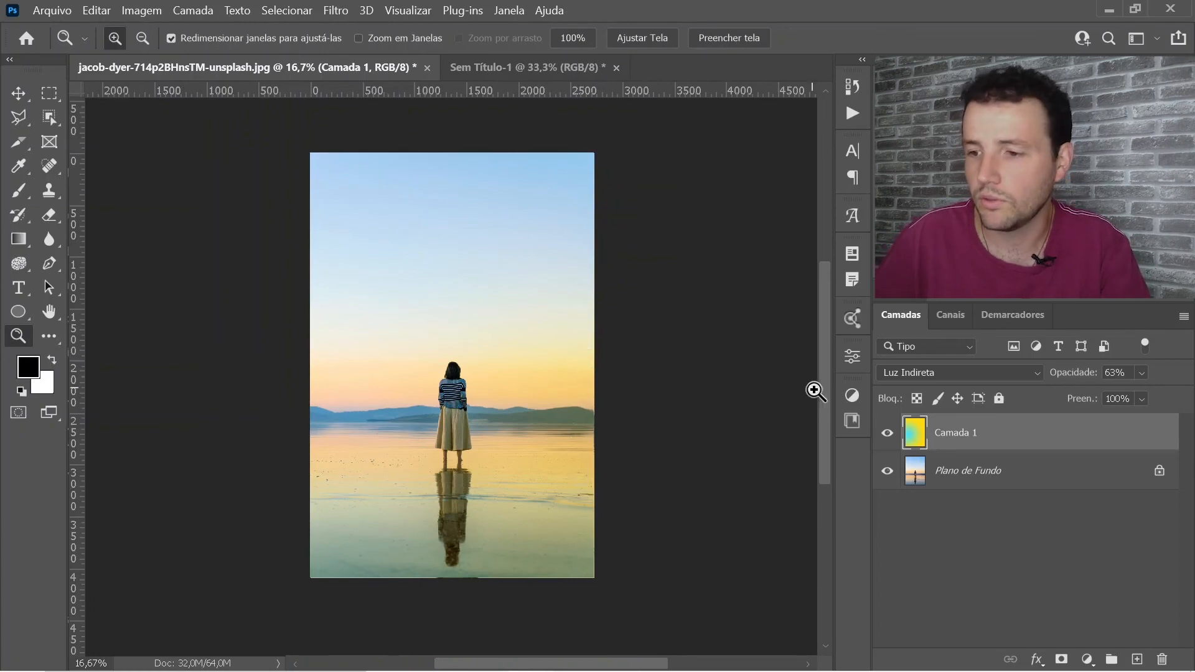
click(888, 434)
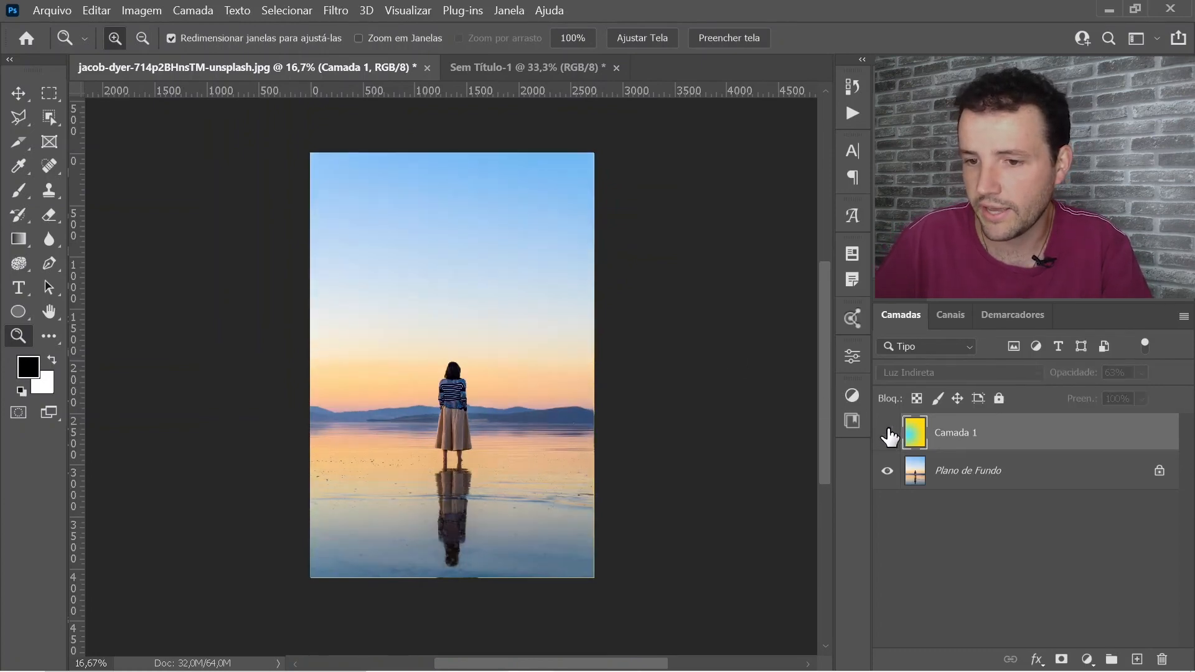
click(888, 434)
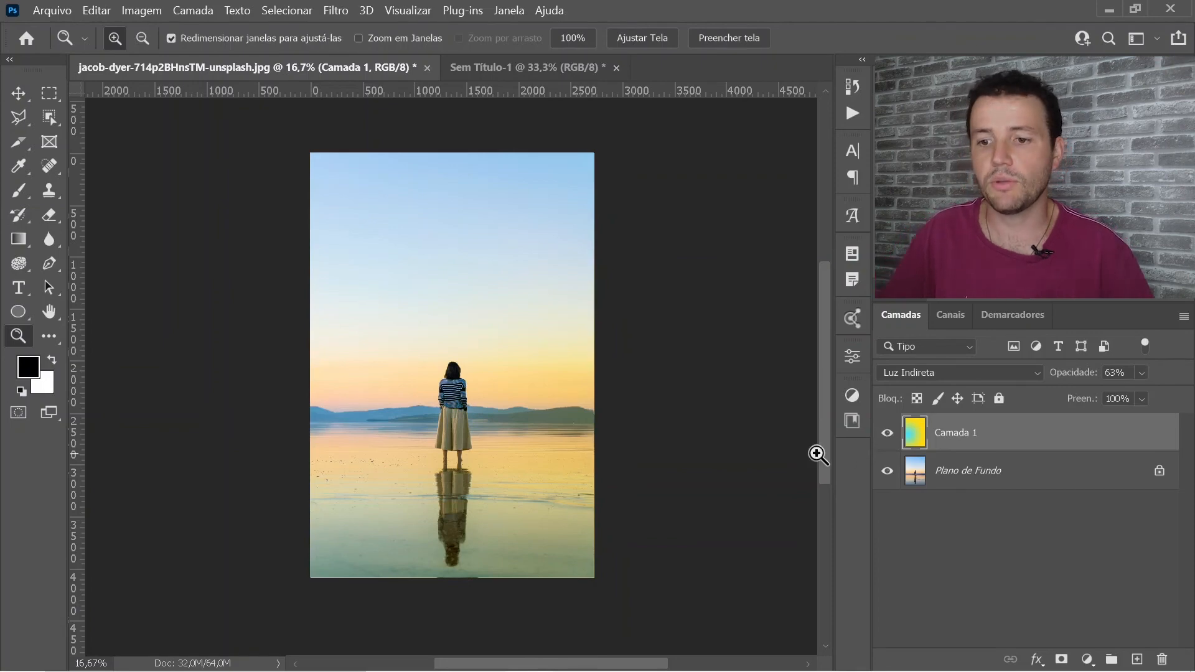